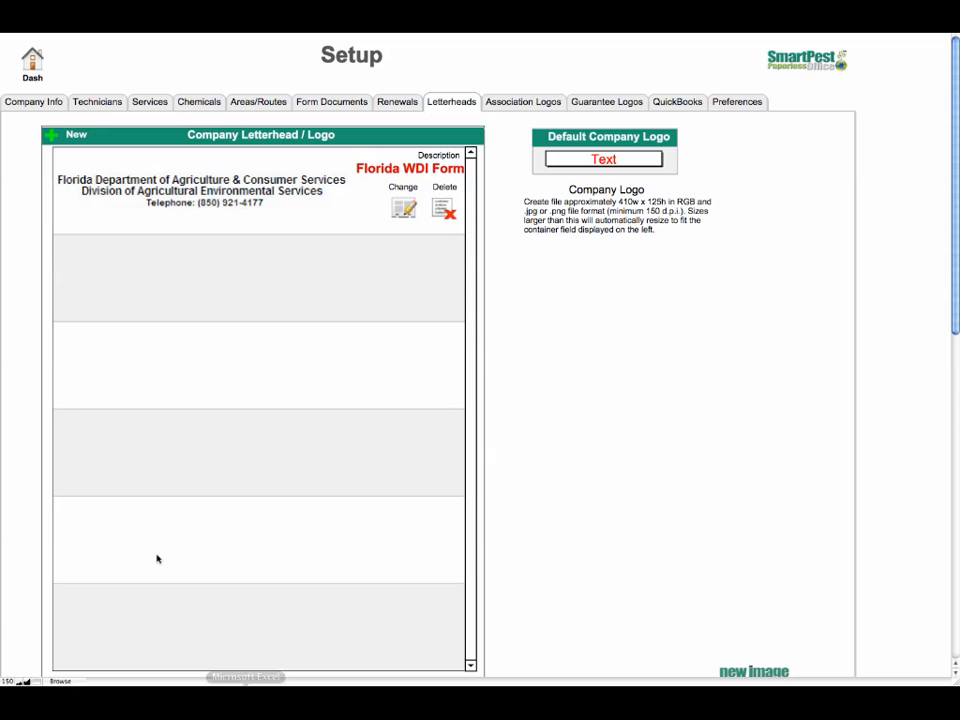
Review the company information and letterhead setup, and preview the pending invoice with its text letterhead
{"action": "left_click", "coordinate": [35, 104]}
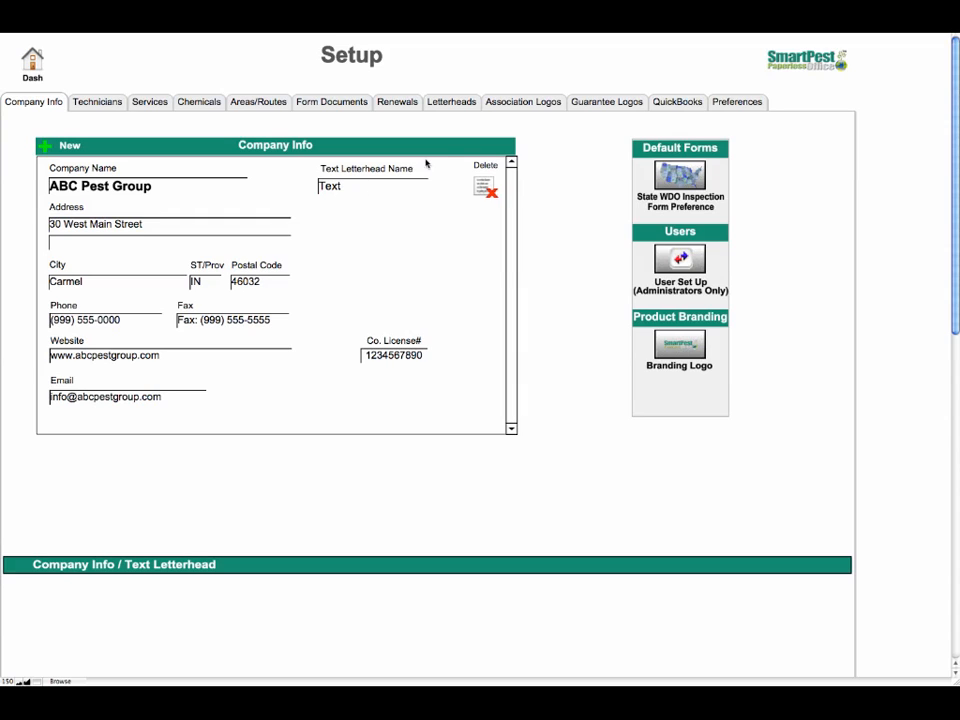
{"action": "left_click", "coordinate": [459, 106]}
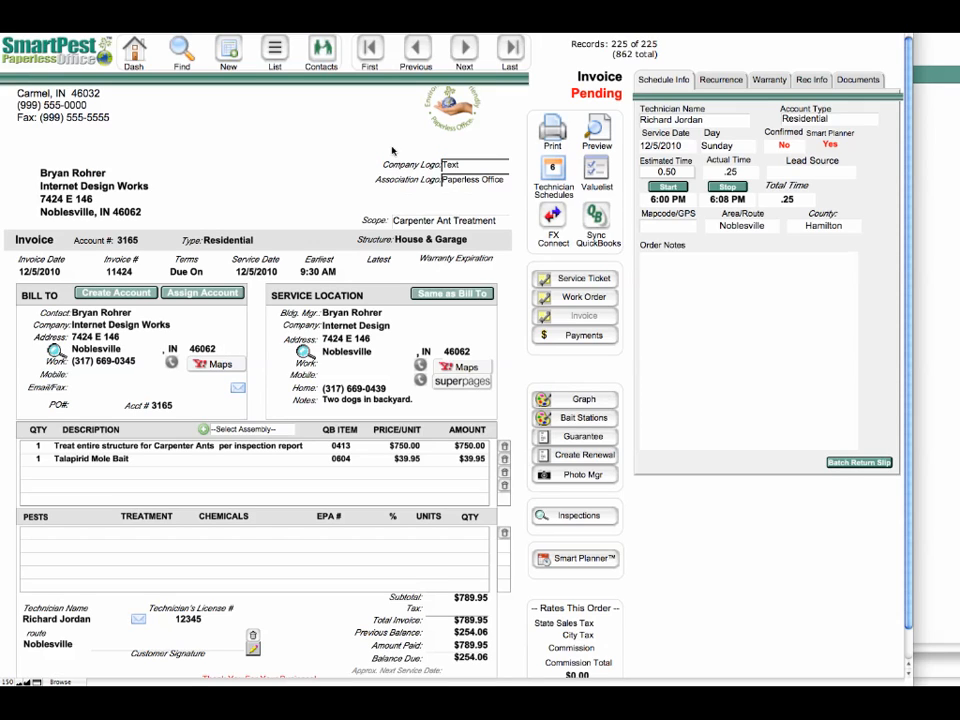
{"action": "left_click", "coordinate": [599, 137]}
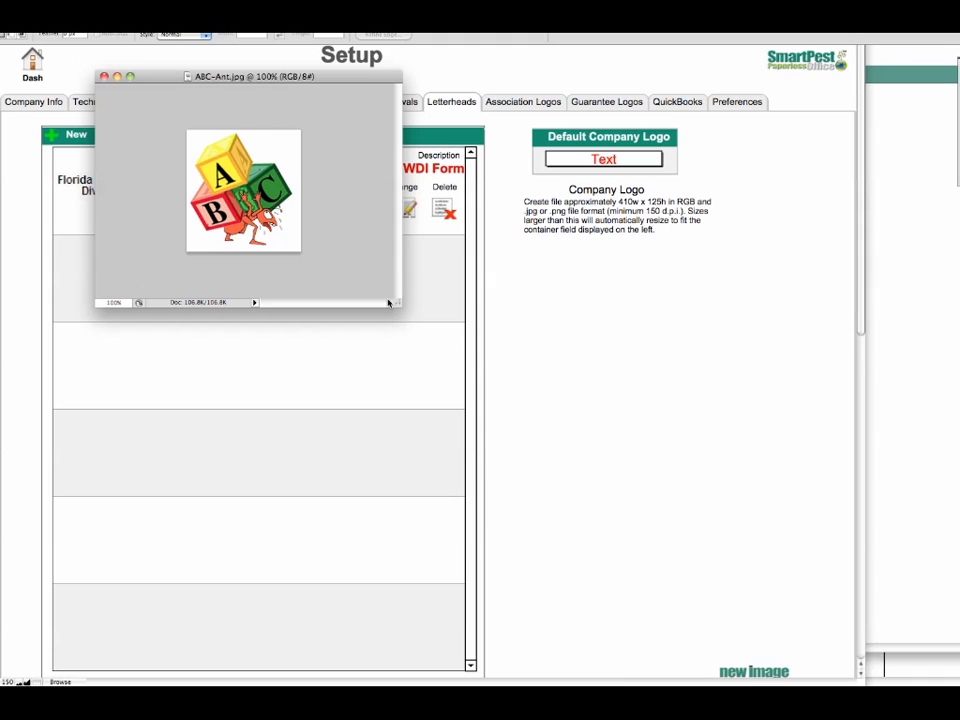
Switch to Photoshop, enlarge the ABC-Ant.jpg window and check the image's pixel dimensions and resolution
{"action": "left_click_drag", "start_coordinate": [398, 303], "coordinate": [597, 459]}
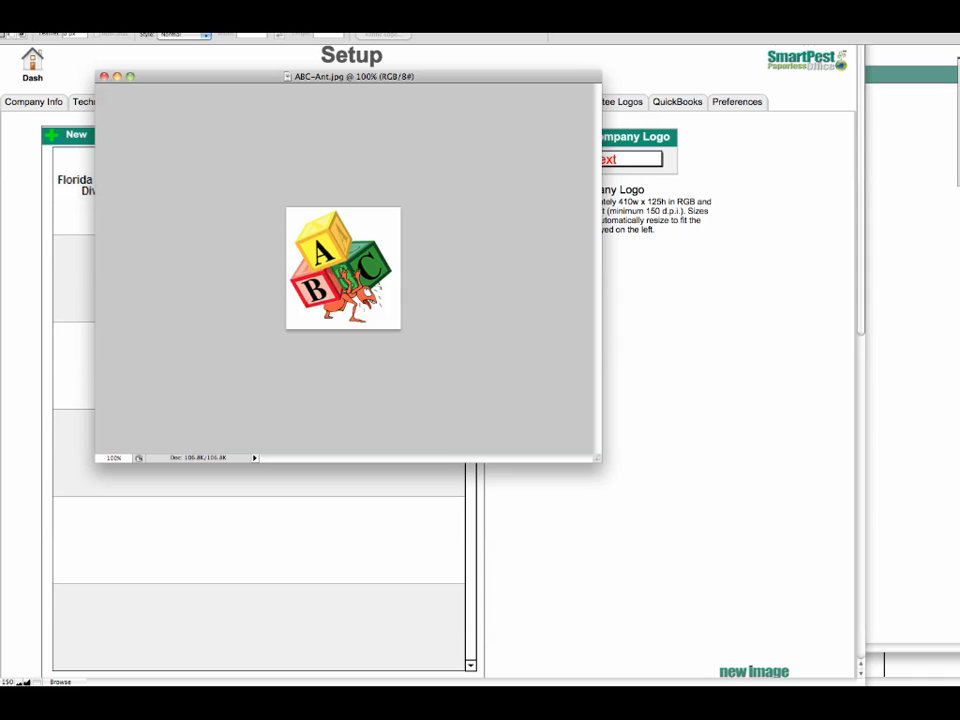
{"action": "left_click", "coordinate": [98, 2]}
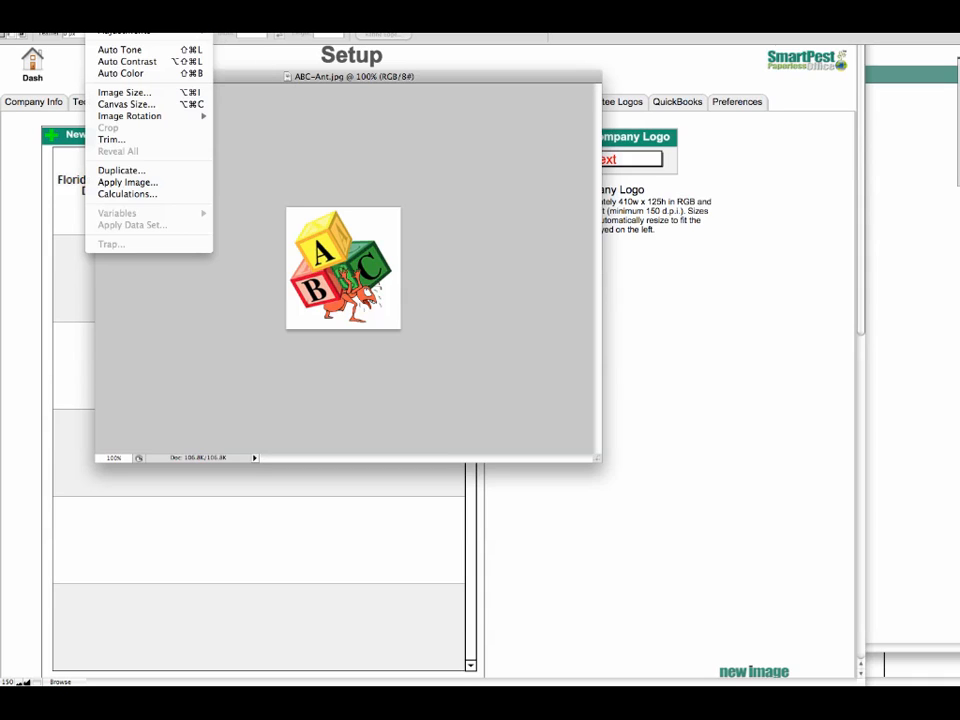
{"action": "left_click", "coordinate": [115, 93]}
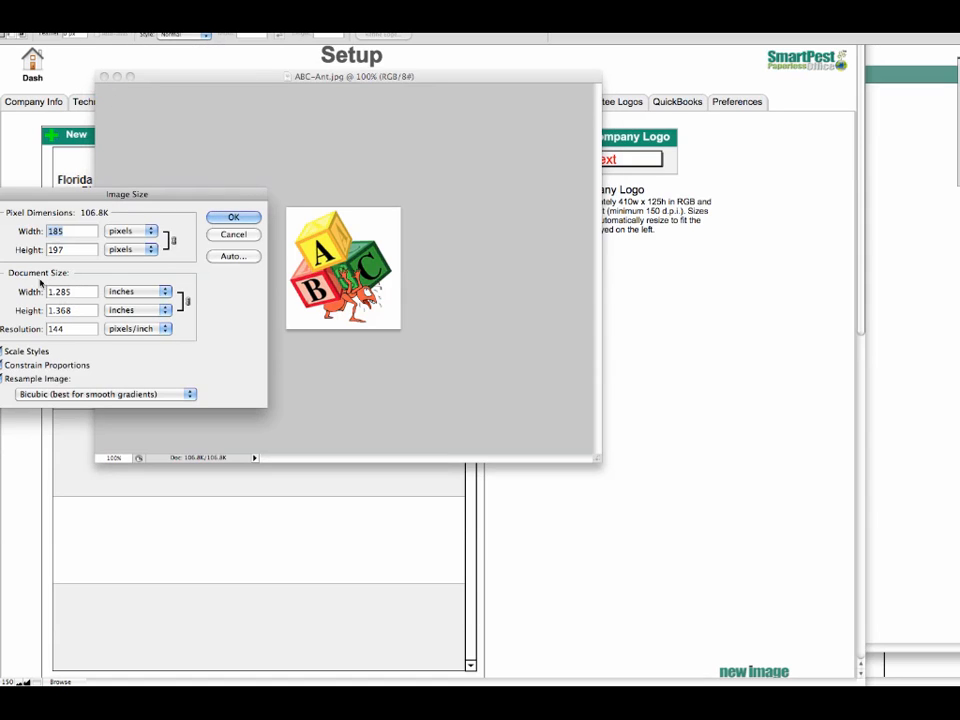
Widen the canvas of ABC-Ant.jpg to 5 inches, anchoring the existing artwork at the middle left
{"action": "left_click", "coordinate": [107, 110]}
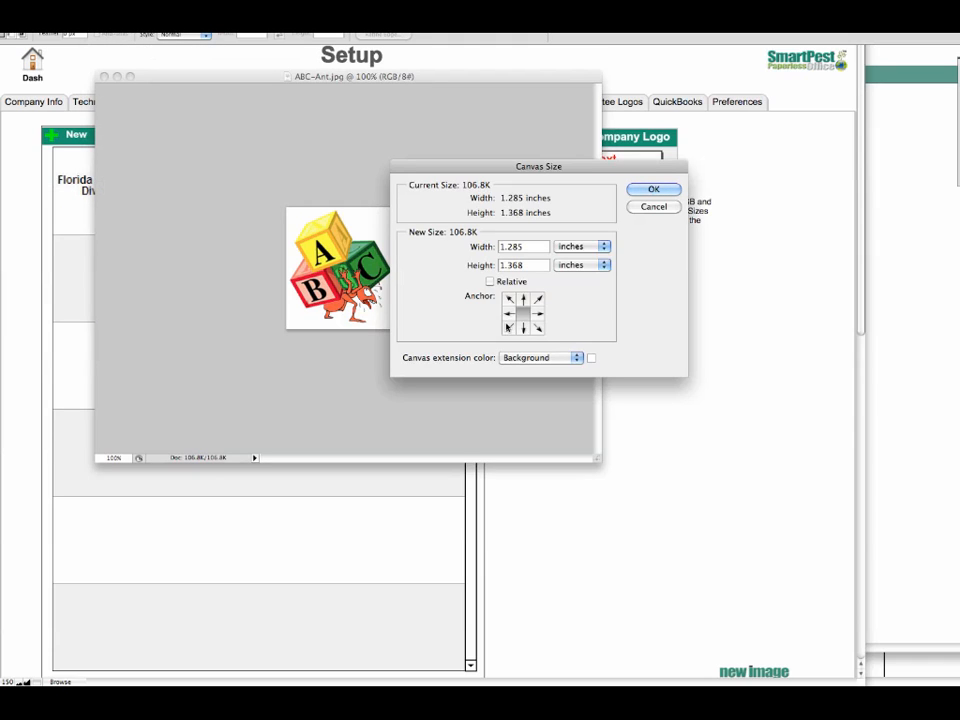
{"action": "left_click", "coordinate": [509, 314]}
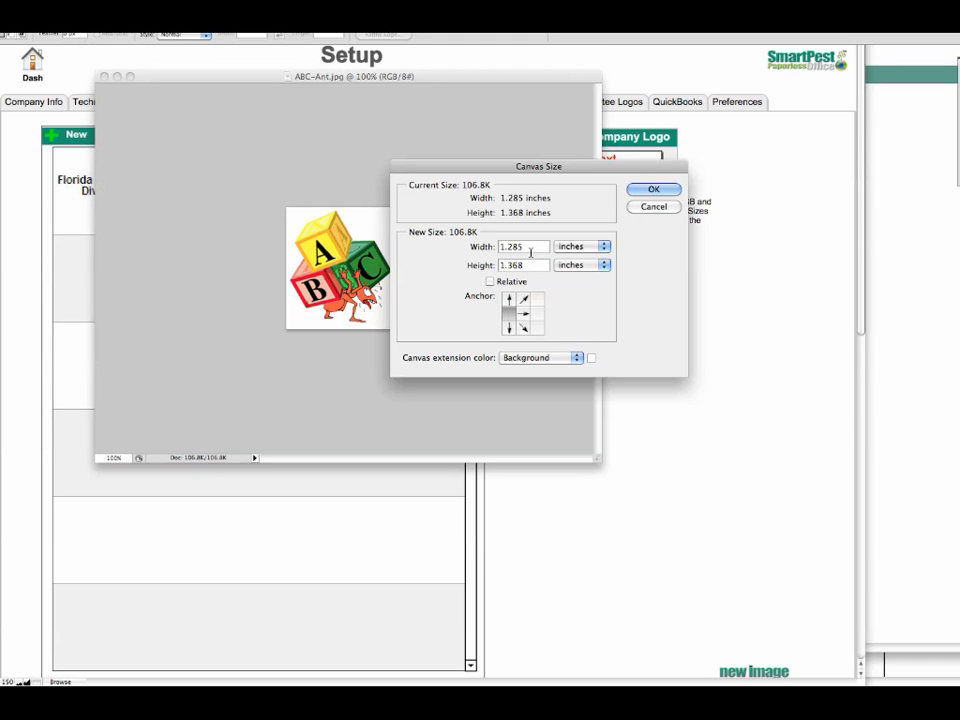
{"action": "double_click", "coordinate": [521, 248]}
{"action": "type", "text": "5"}
{"action": "left_click", "coordinate": [655, 193]}
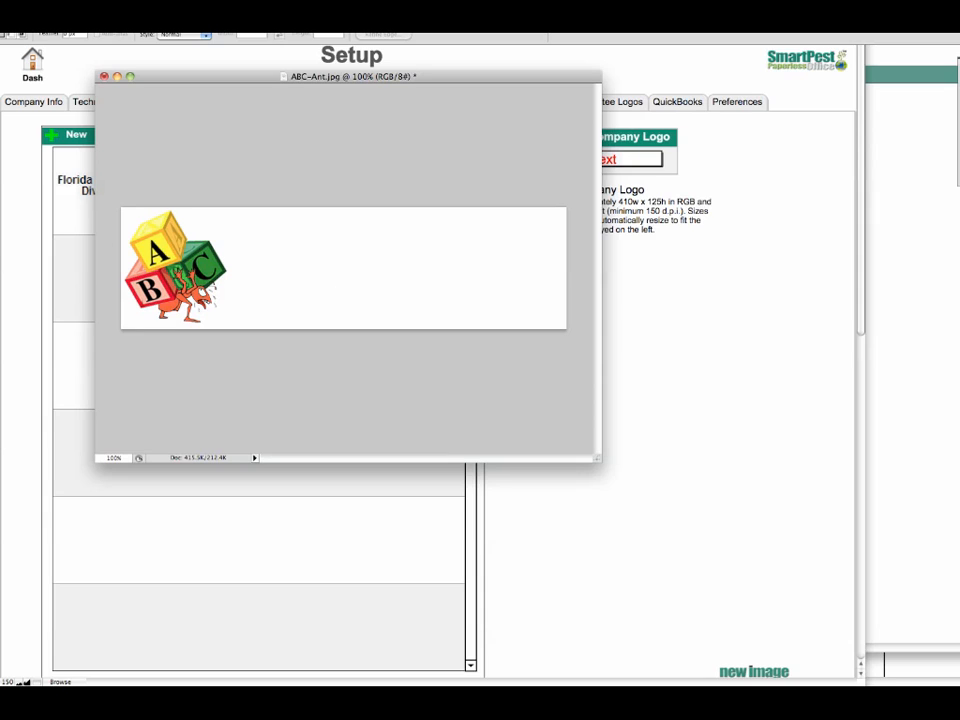
Add the left-aligned heading "ABC Pest Group" in 18 pt text beside the upper part of the blocks artwork
{"action": "key", "text": "t"}
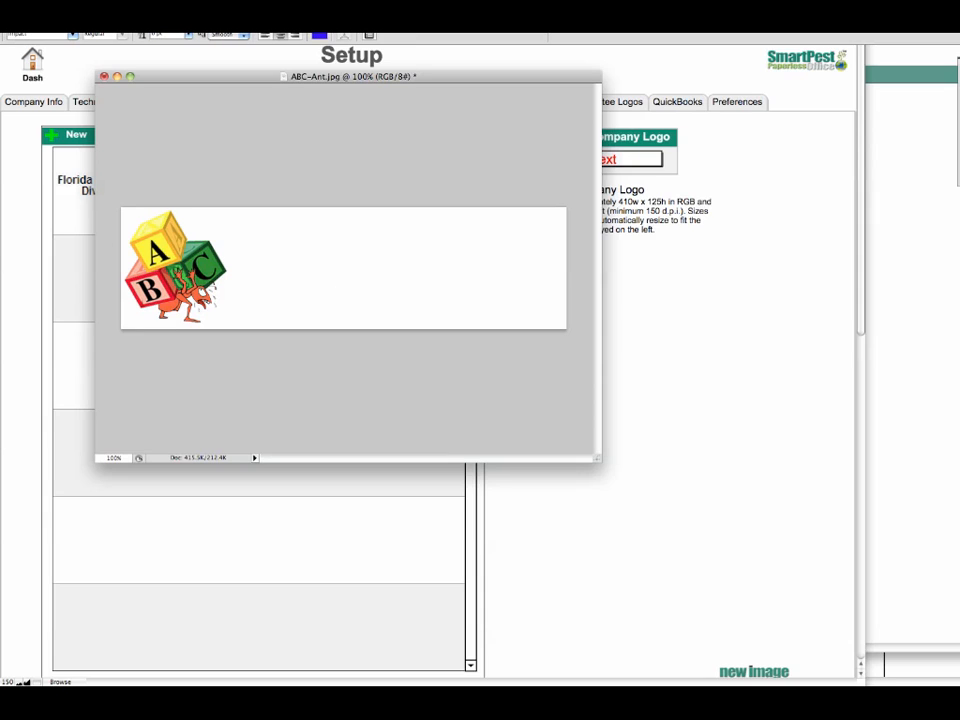
{"action": "left_click", "coordinate": [246, 226]}
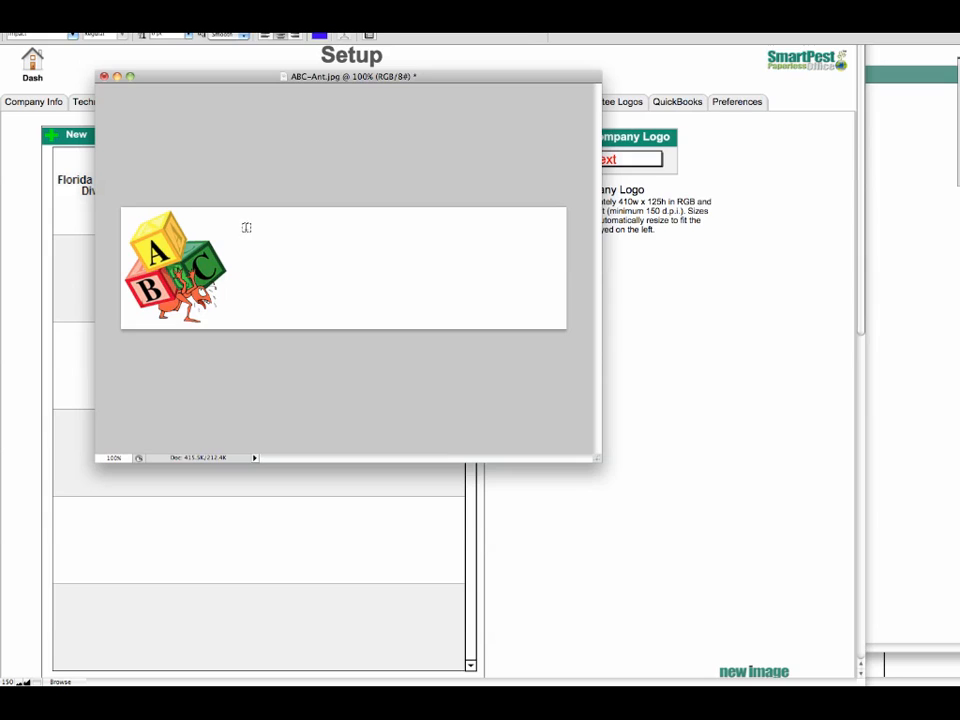
{"action": "left_click", "coordinate": [188, 37]}
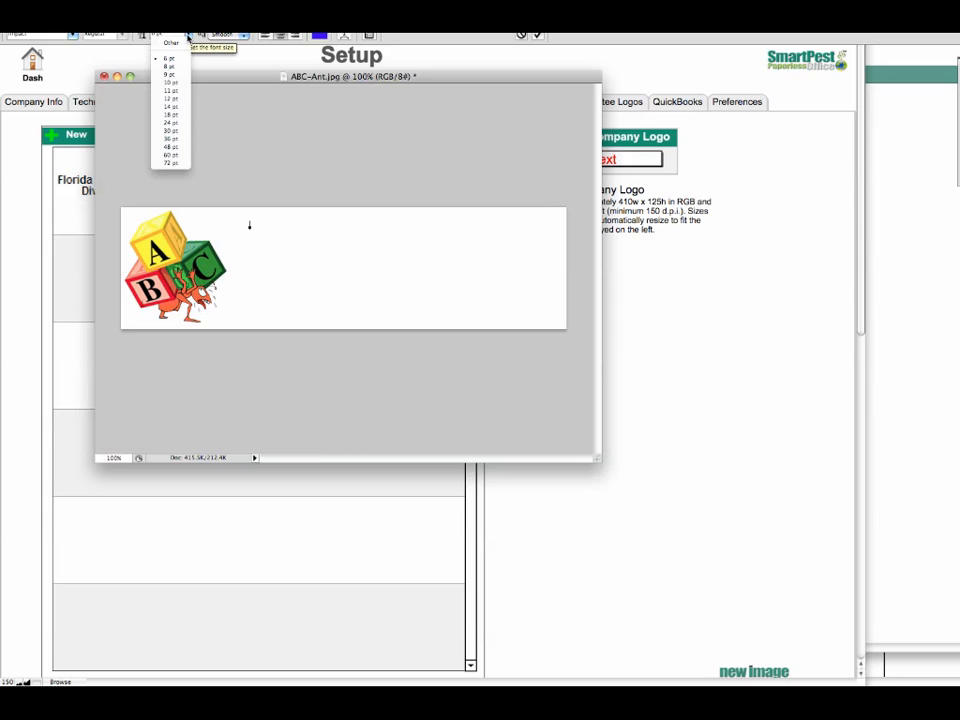
{"action": "left_click", "coordinate": [172, 115]}
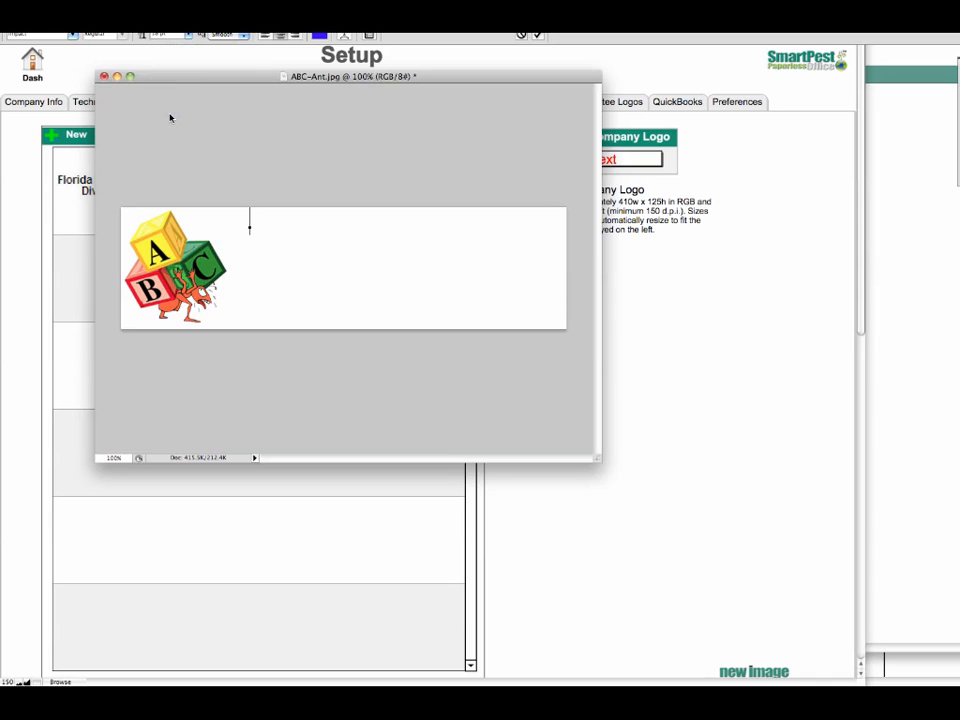
{"action": "type", "text": "ABC P"}
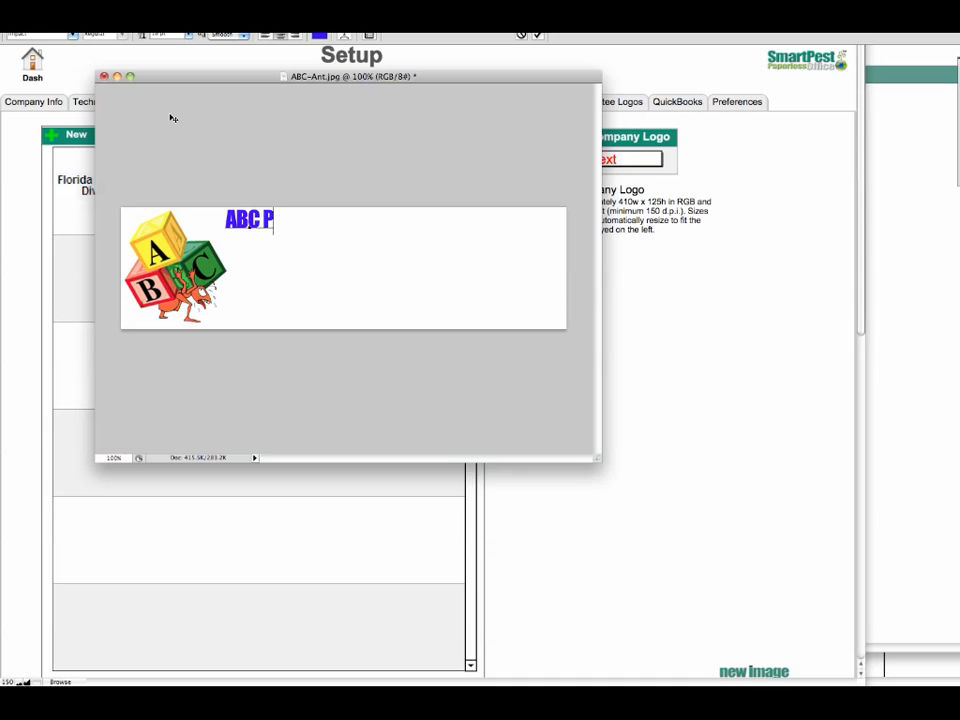
{"action": "type", "text": "est Group"}
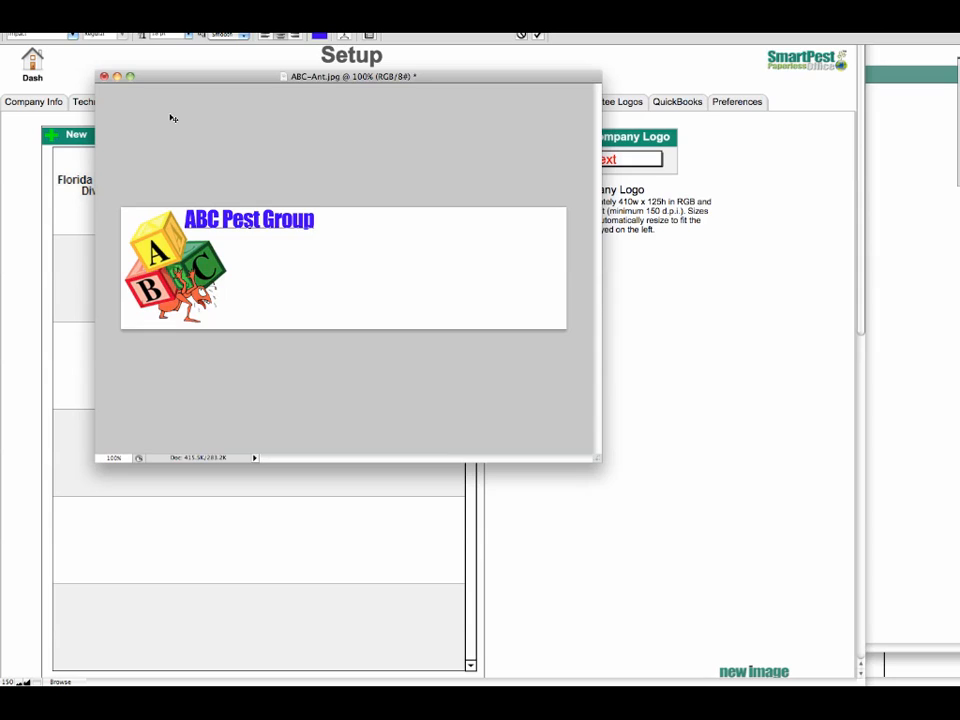
{"action": "left_click", "coordinate": [280, 35]}
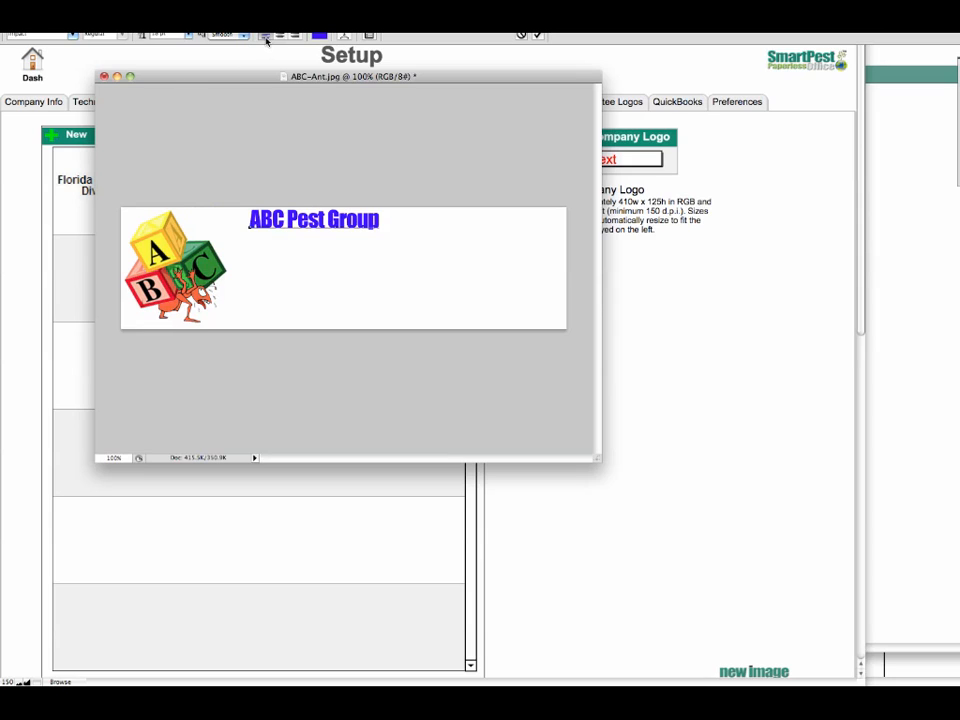
Recolor the "ABC Pest Group" heading with the green #088720 sampled from the C block
{"action": "triple_click", "coordinate": [290, 222]}
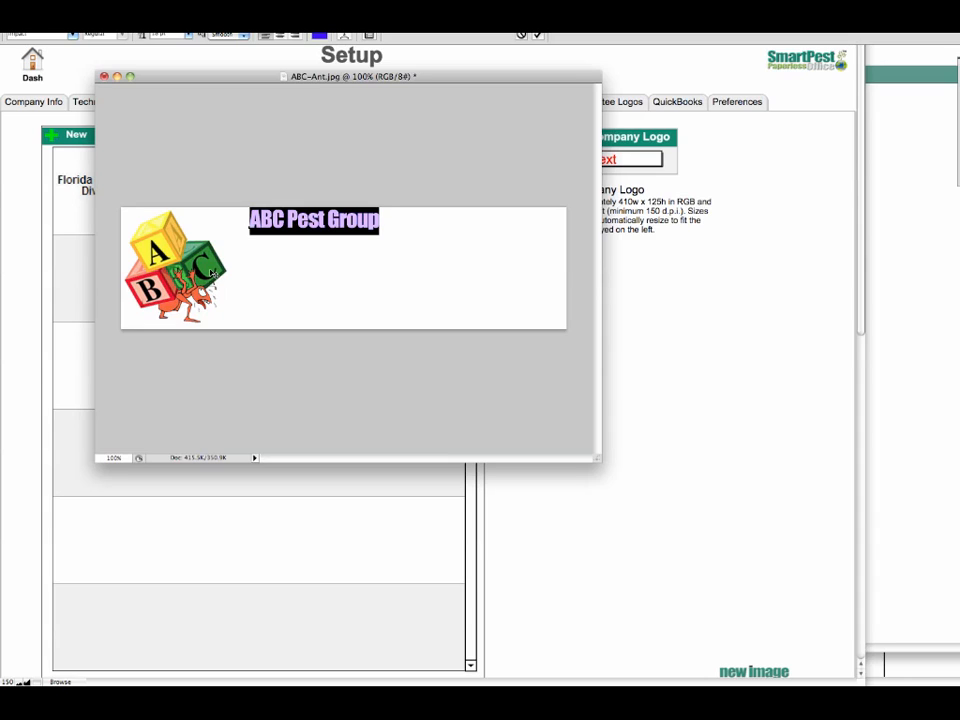
{"action": "left_click", "coordinate": [1, 190]}
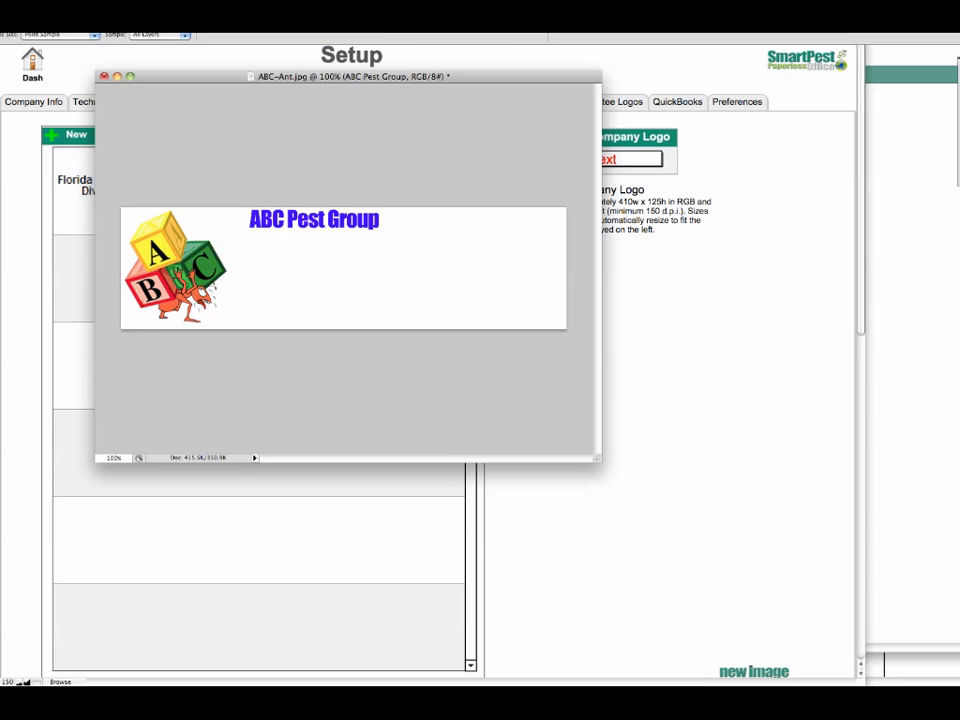
{"action": "key", "text": "t"}
{"action": "left_click_drag", "start_coordinate": [249, 219], "coordinate": [380, 220]}
{"action": "left_click", "coordinate": [4, 388]}
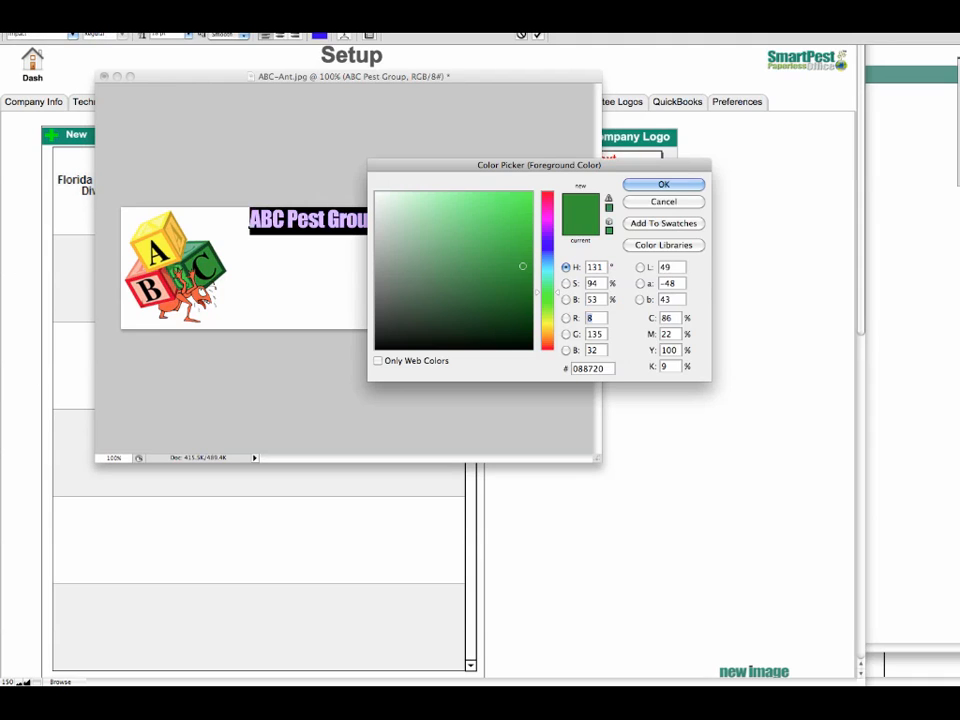
{"action": "left_click", "coordinate": [645, 184]}
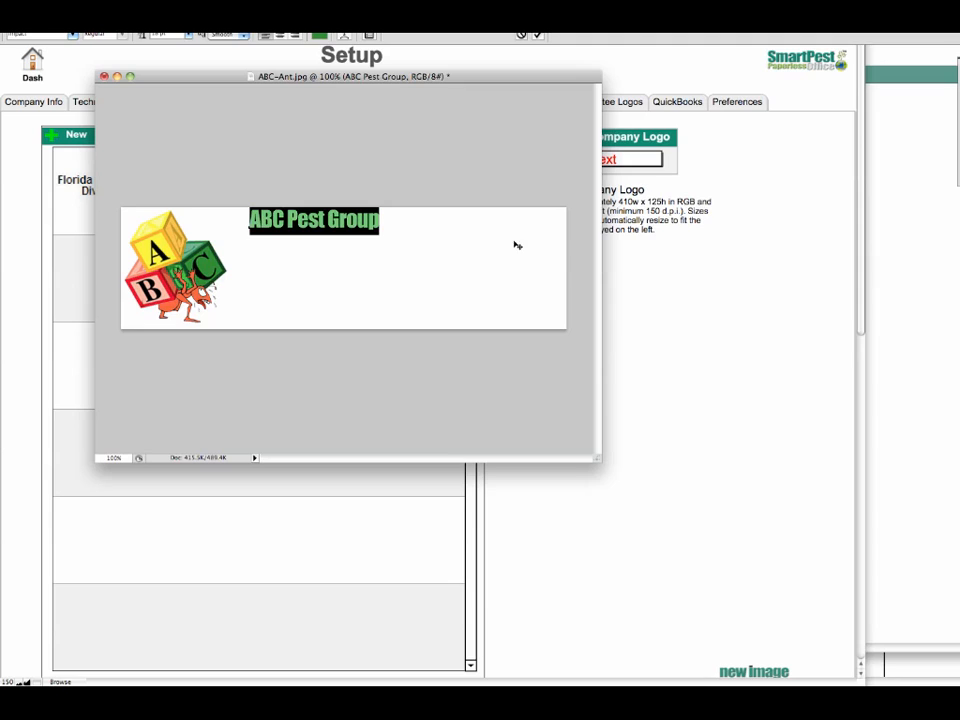
{"action": "left_click", "coordinate": [392, 222]}
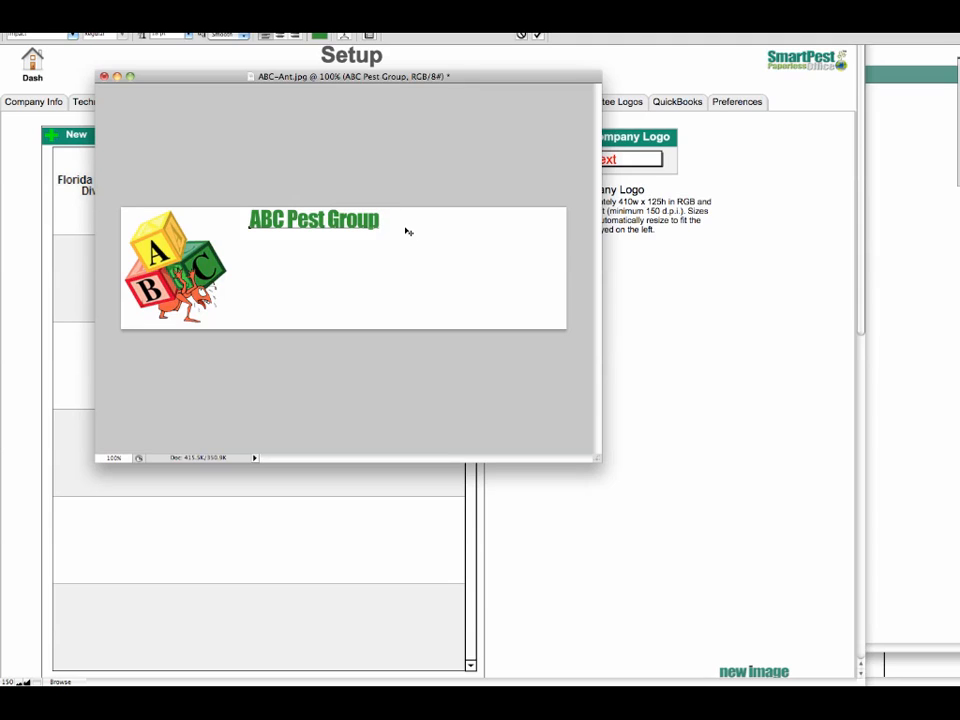
Add two 14 pt lines below the heading with the company's street address and its city, state and postal code
{"action": "key", "text": "Return"}
{"action": "left_click", "coordinate": [187, 35]}
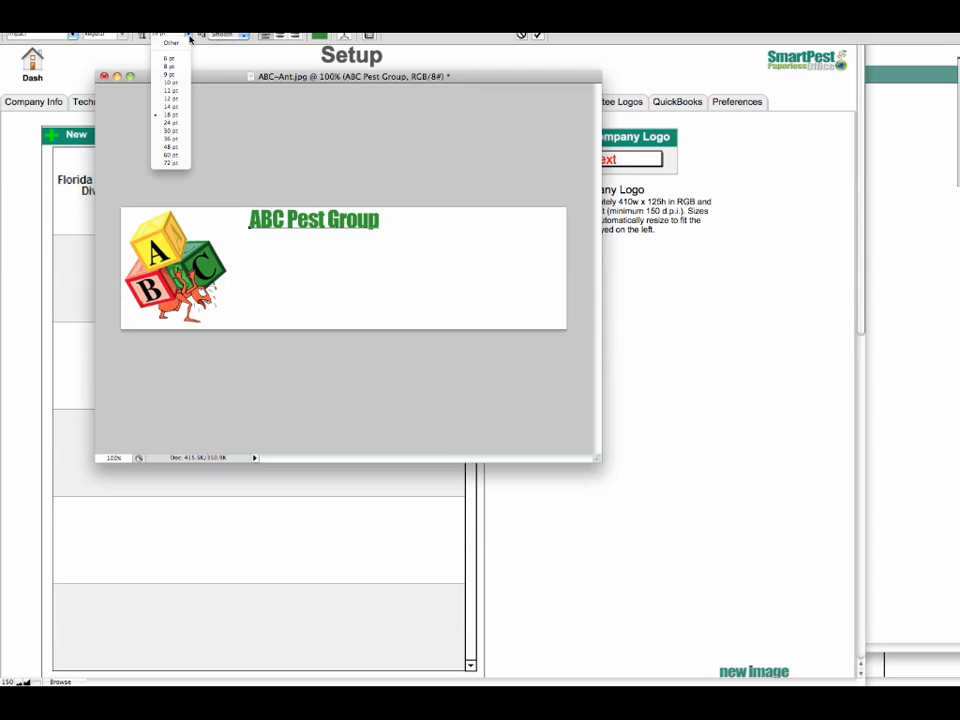
{"action": "left_click", "coordinate": [178, 108]}
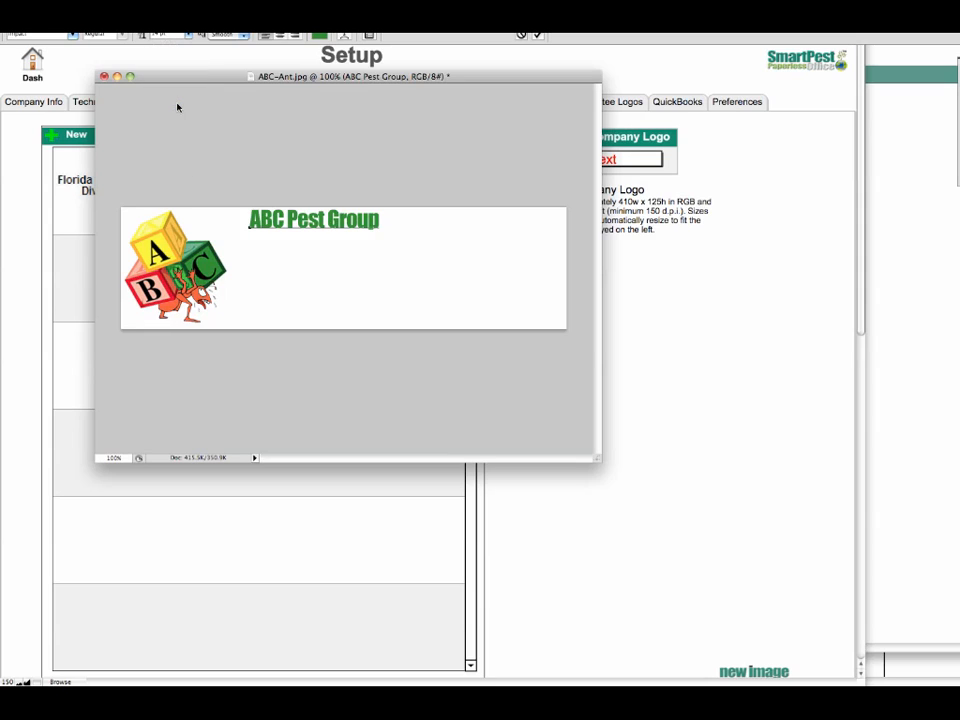
{"action": "type", "text": "30 West"}
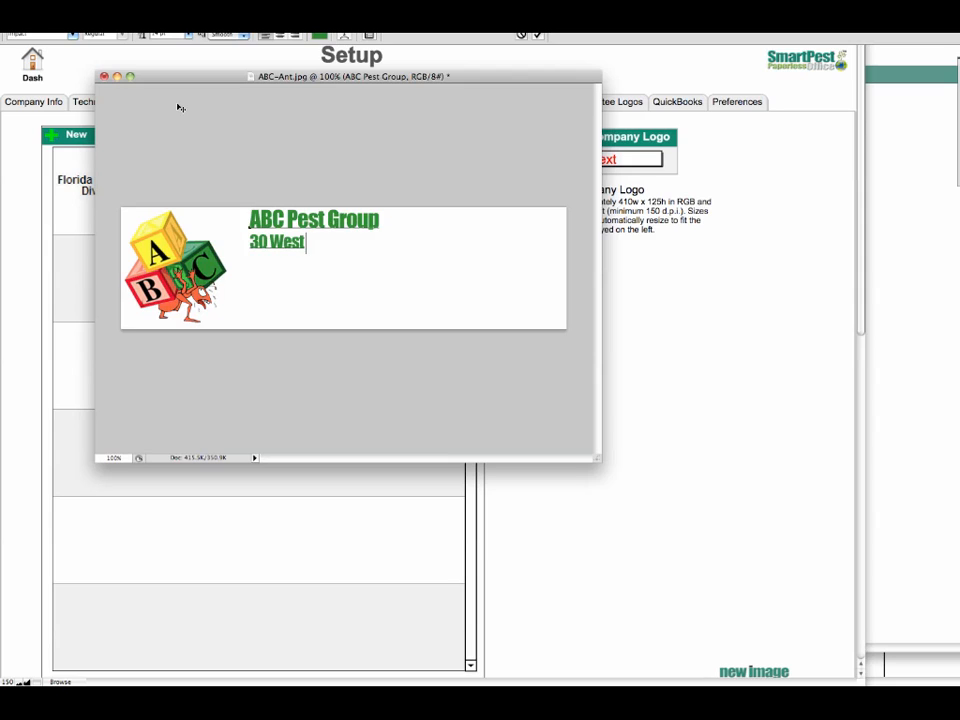
{"action": "type", "text": " Main Street"}
{"action": "key", "text": "Return"}
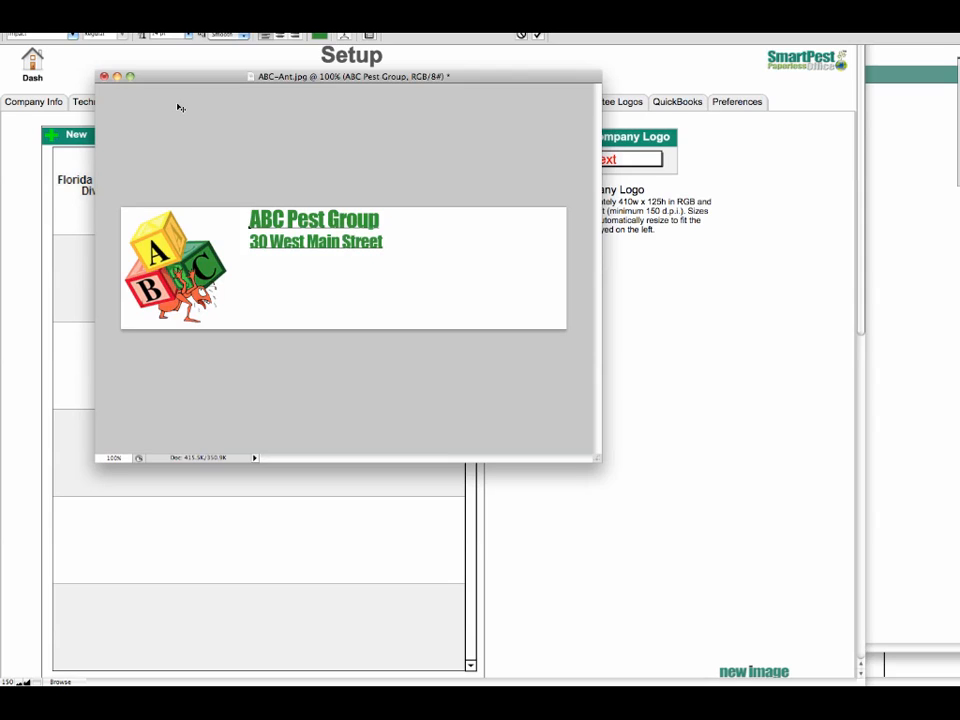
{"action": "type", "text": "Carmel, IN"}
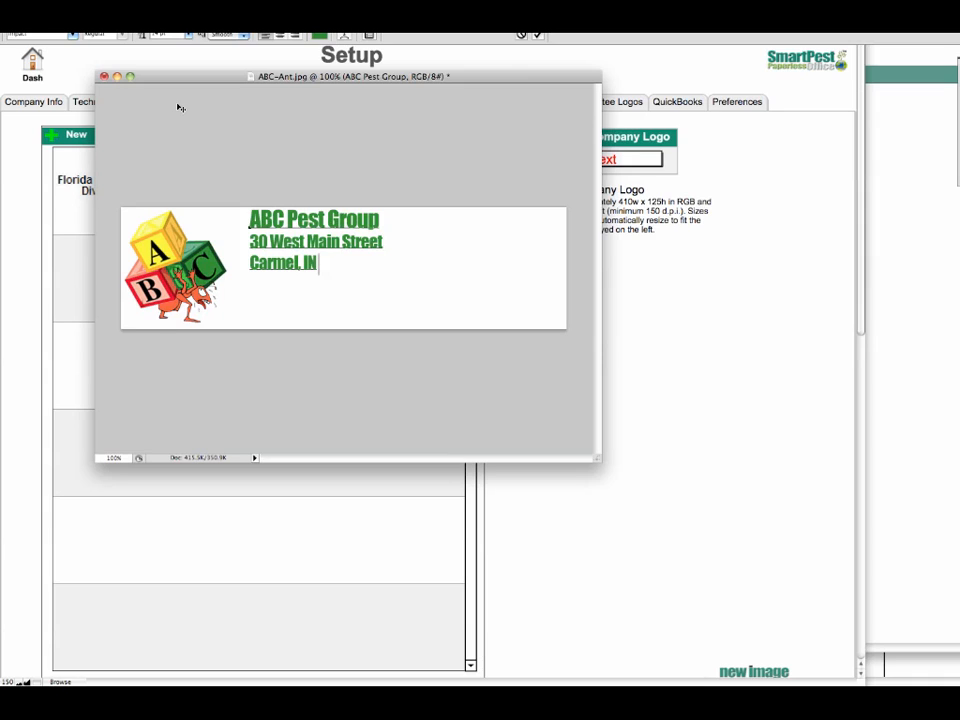
{"action": "type", "text": " 46033"}
{"action": "key", "text": "Return"}
Add the company's phone number on a "Ph:" line and its fax number on an "Fx:" line below the address
{"action": "type", "text": "Ph"}
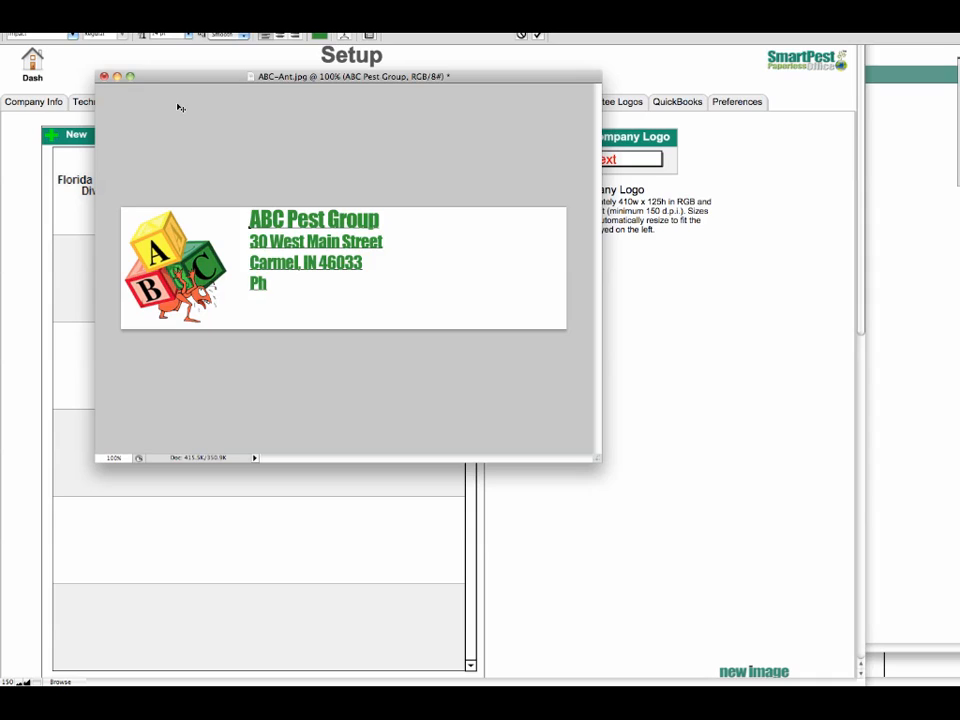
{"action": "type", "text": ": (317) 555-0000"}
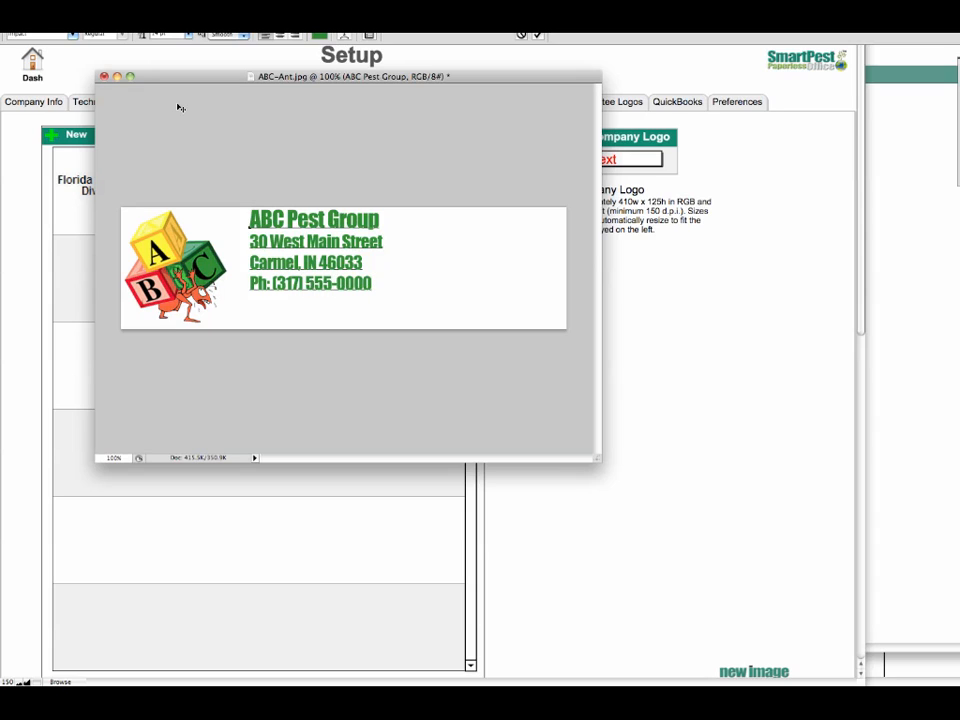
{"action": "key", "text": "Return"}
{"action": "type", "text": "Fx: (317)"}
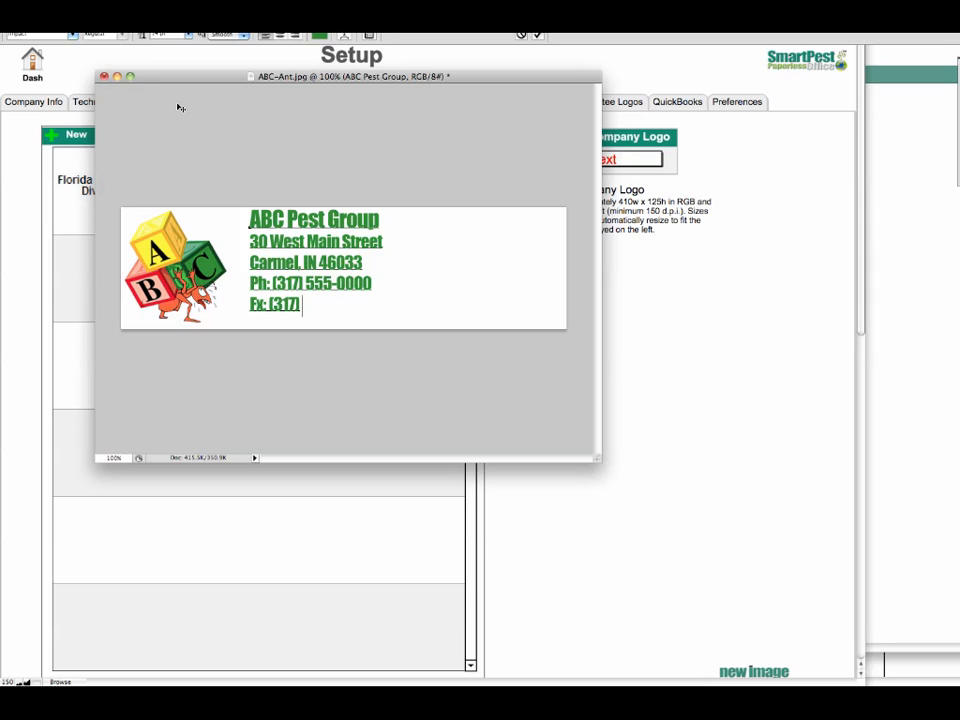
{"action": "type", "text": "555-0001"}
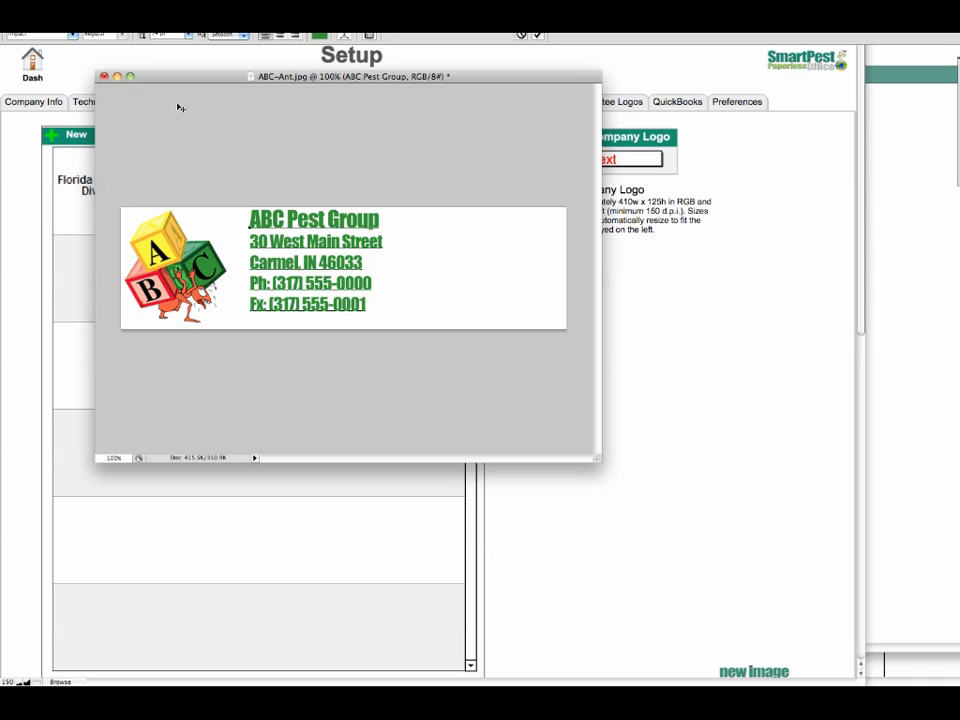
{"action": "key", "text": "Return"}
{"action": "type", "text": "www.abc"}
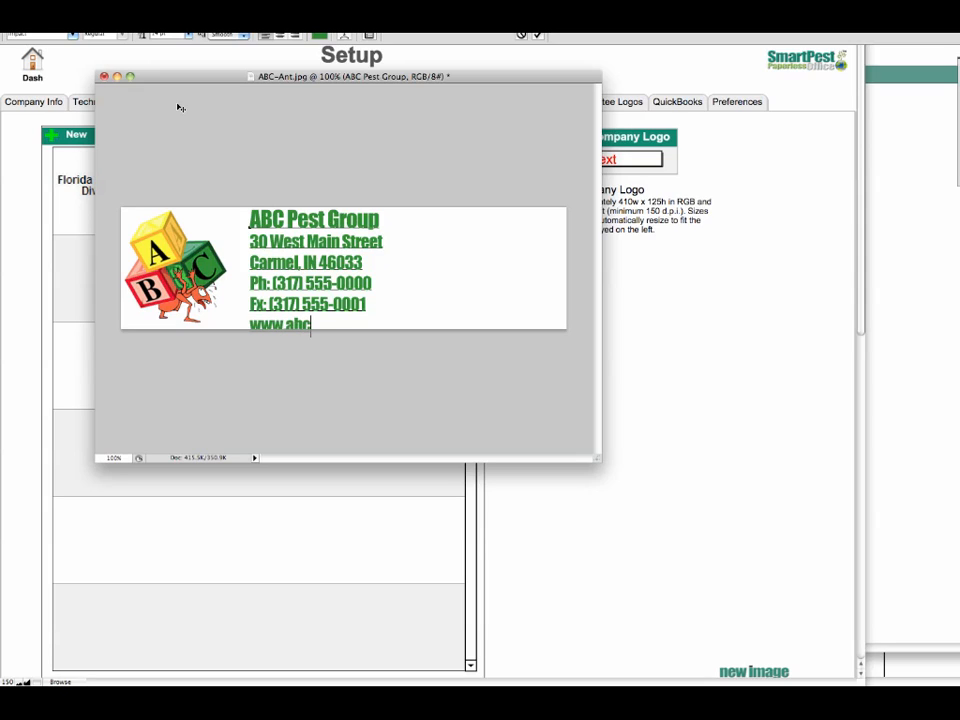
{"action": "type", "text": "pestgroup.com"}
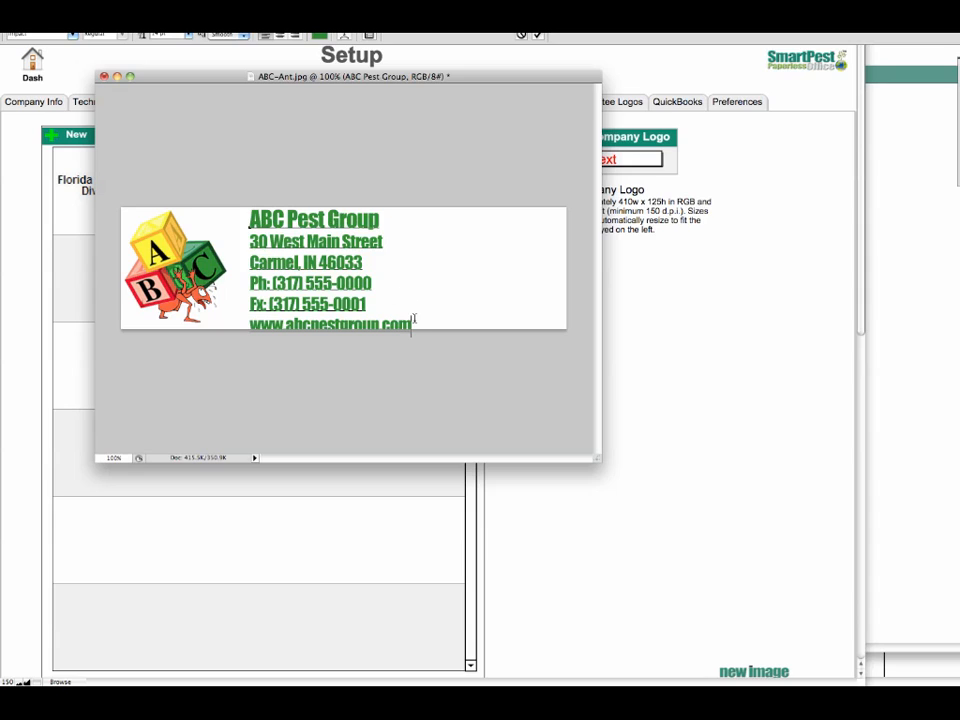
Set all of the letterhead text to 11 pt and recolor it black
{"action": "left_click_drag", "start_coordinate": [413, 317], "coordinate": [249, 212]}
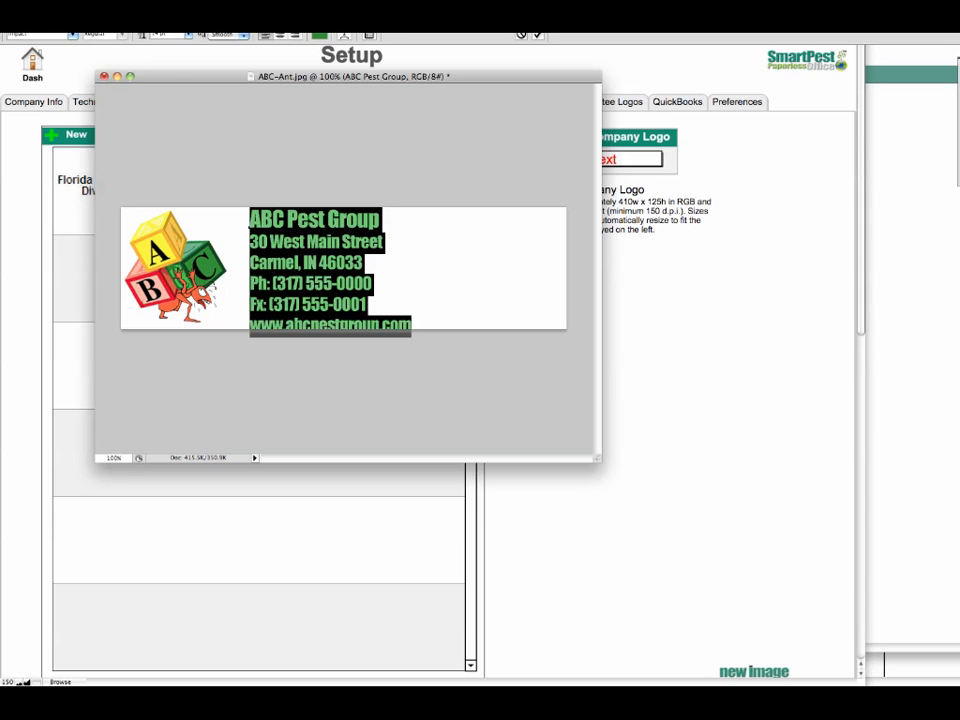
{"action": "left_click", "coordinate": [187, 34]}
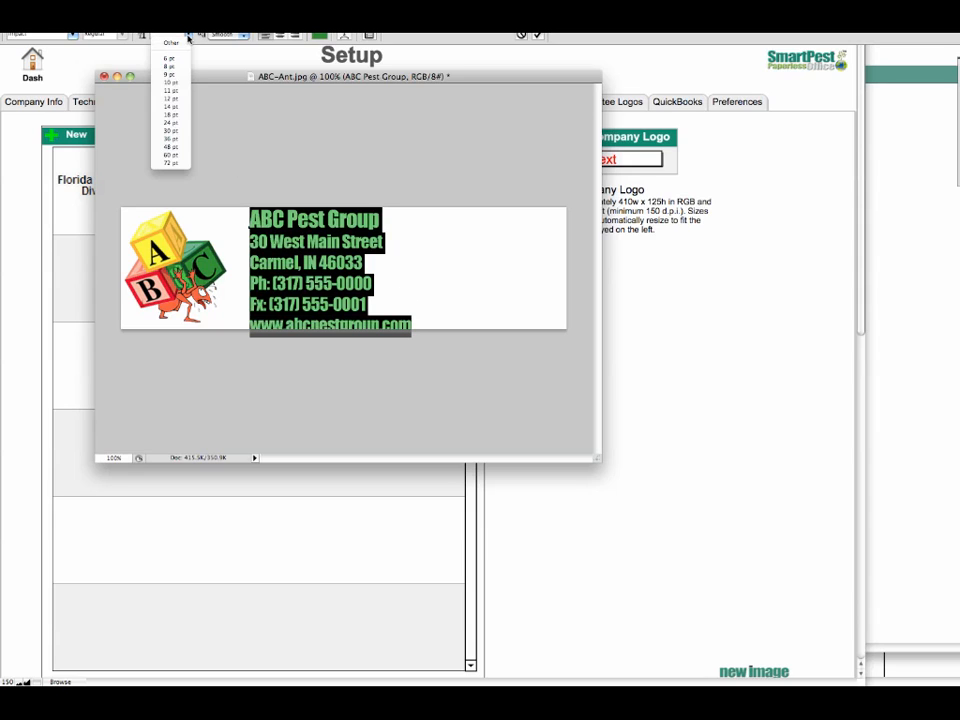
{"action": "left_click", "coordinate": [172, 92]}
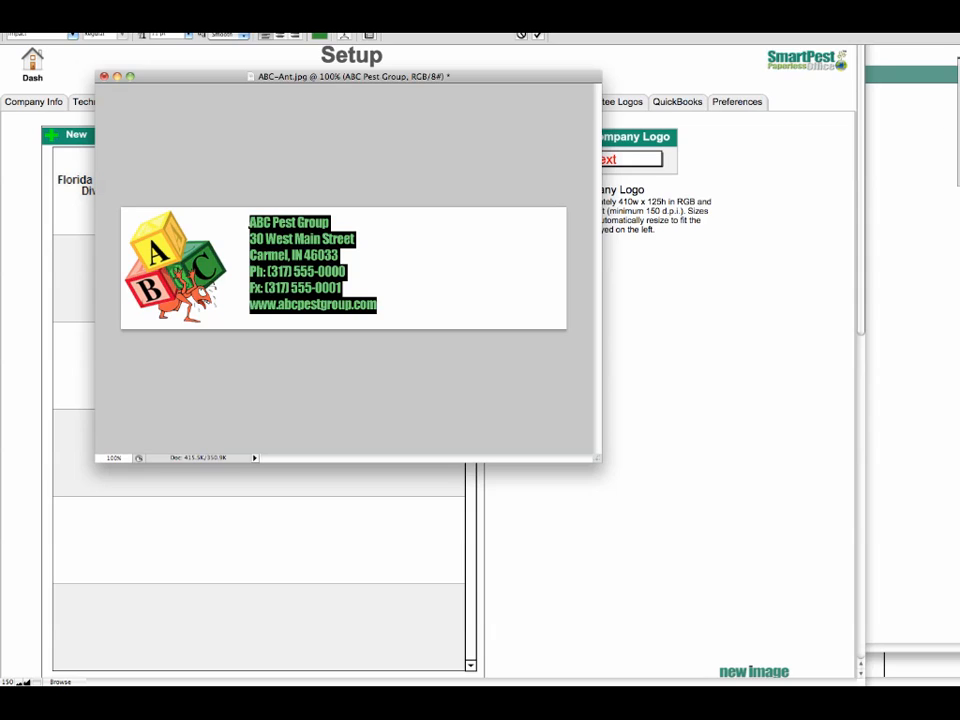
{"action": "left_click", "coordinate": [955, 150]}
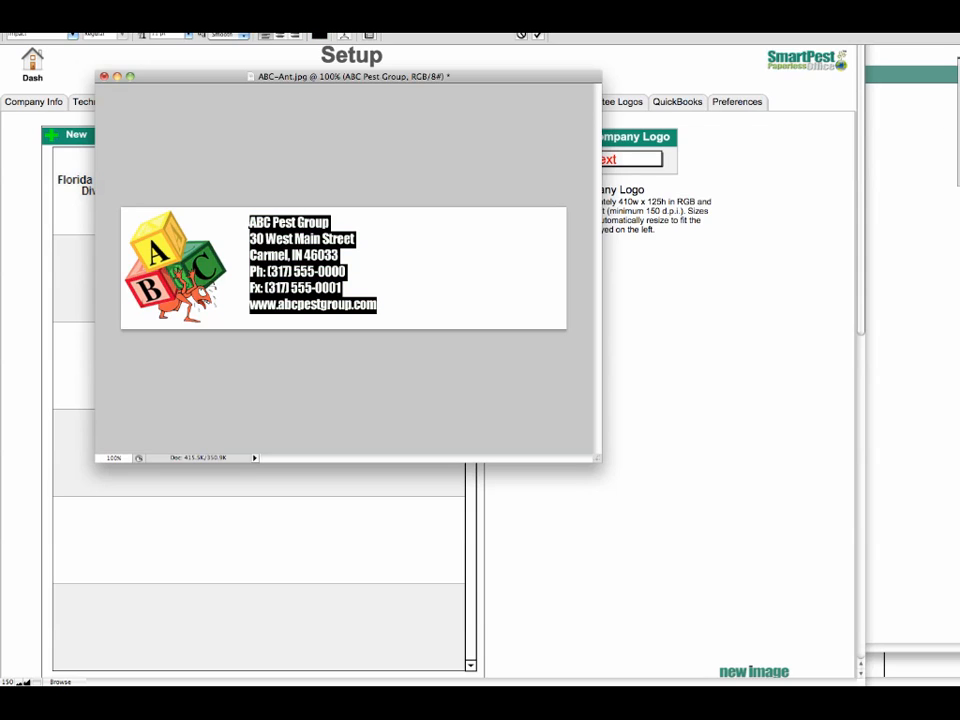
Move the text block closer to the block artwork and crop the image to just the artwork and text
{"action": "left_click", "coordinate": [2, 65]}
{"action": "left_click_drag", "start_coordinate": [275, 267], "coordinate": [265, 278]}
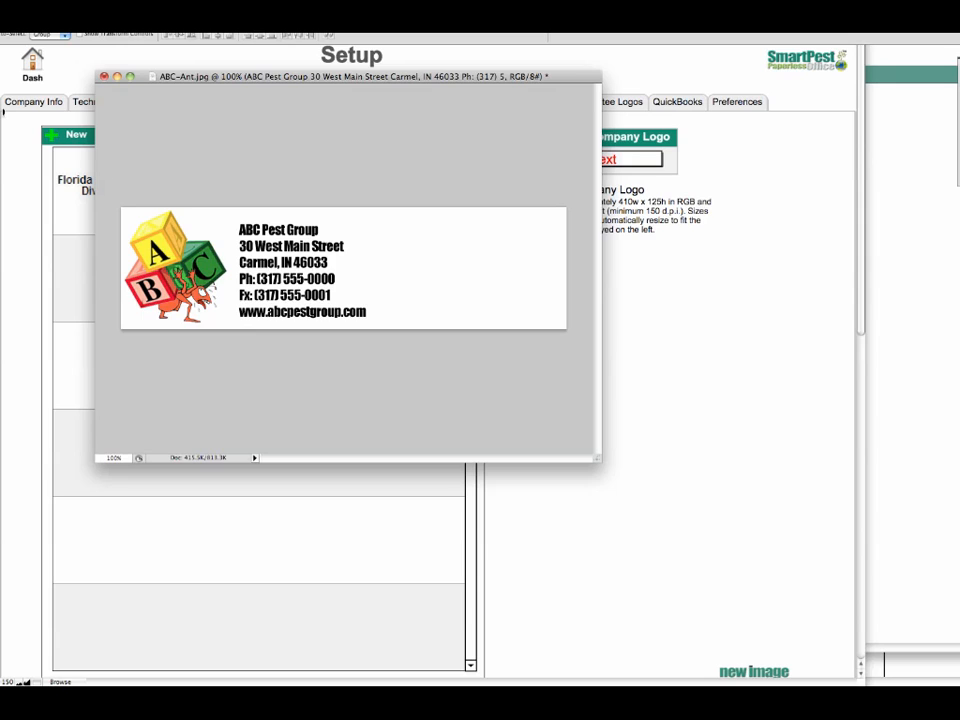
{"action": "left_click", "coordinate": [2, 76]}
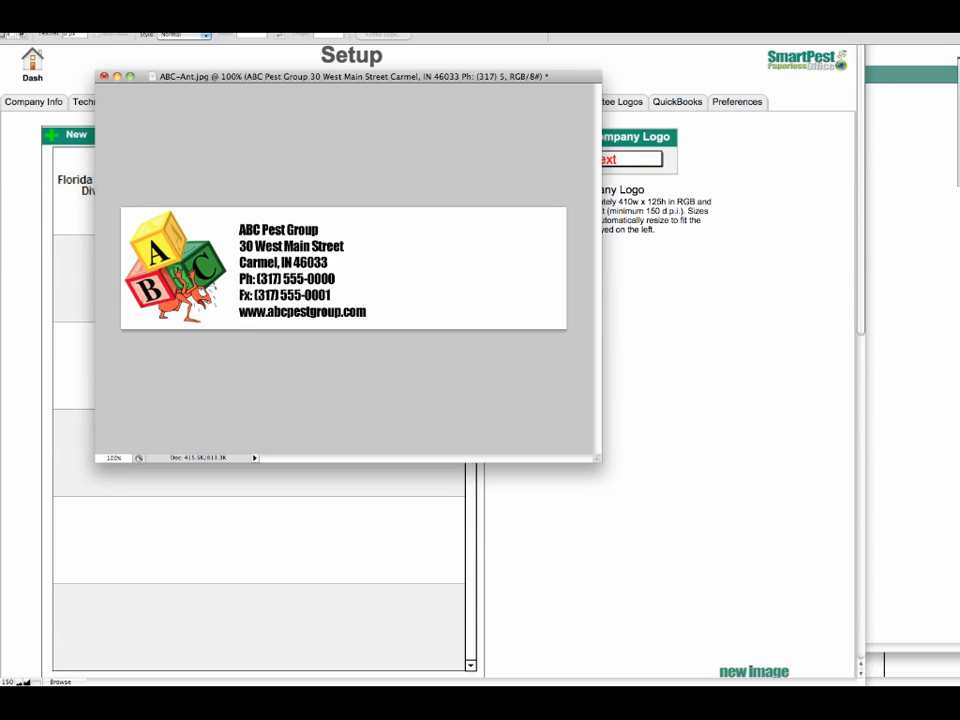
{"action": "left_click_drag", "start_coordinate": [121, 208], "coordinate": [370, 328]}
{"action": "left_click", "coordinate": [99, 18]}
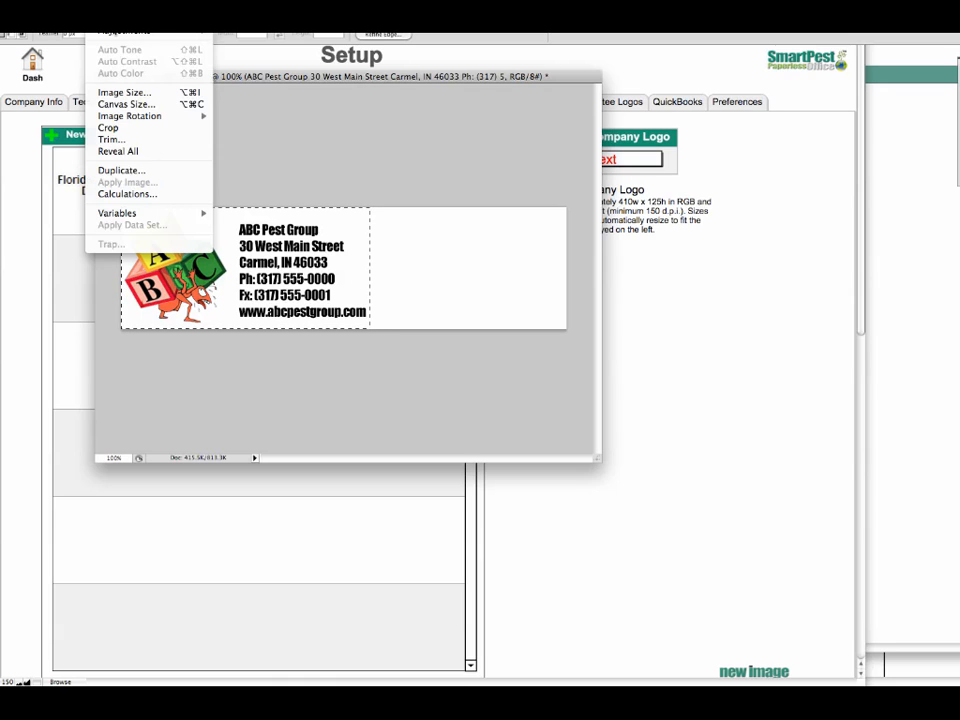
{"action": "left_click", "coordinate": [118, 127]}
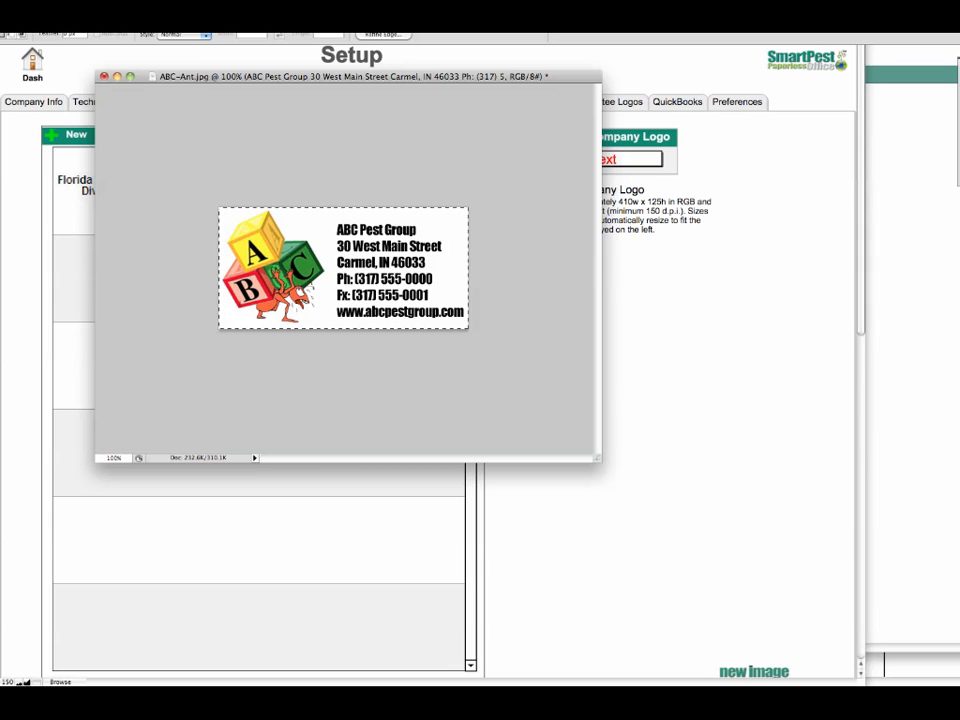
Save a copy of the letterhead to the Desktop as a non-interlaced PNG named "ABC-Ant Letterehad.png"
{"action": "left_click", "coordinate": [46, 14]}
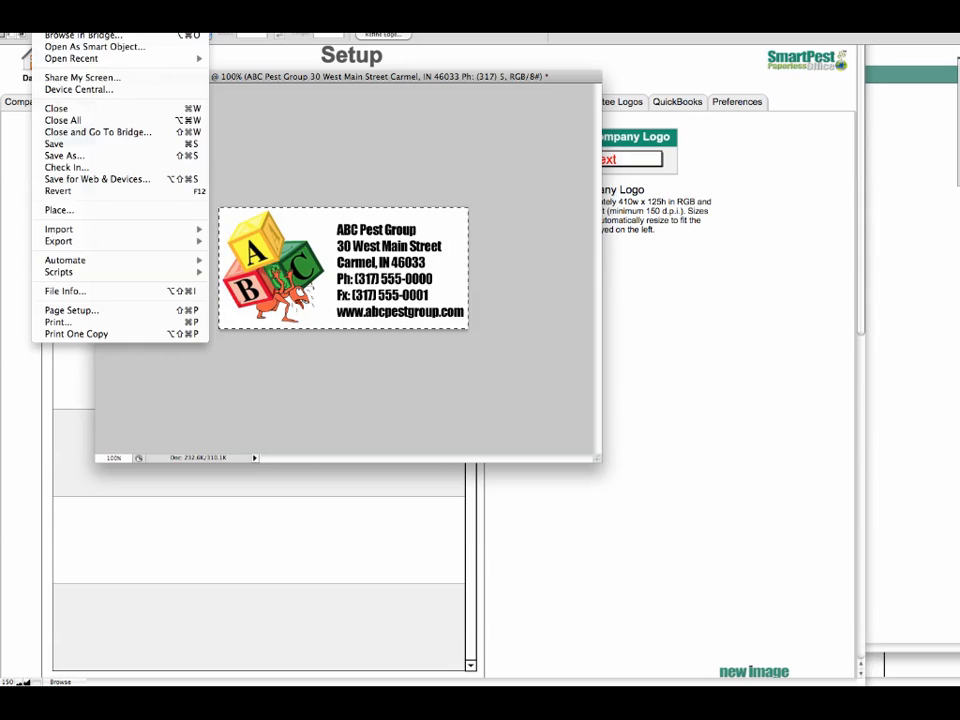
{"action": "left_click", "coordinate": [80, 157]}
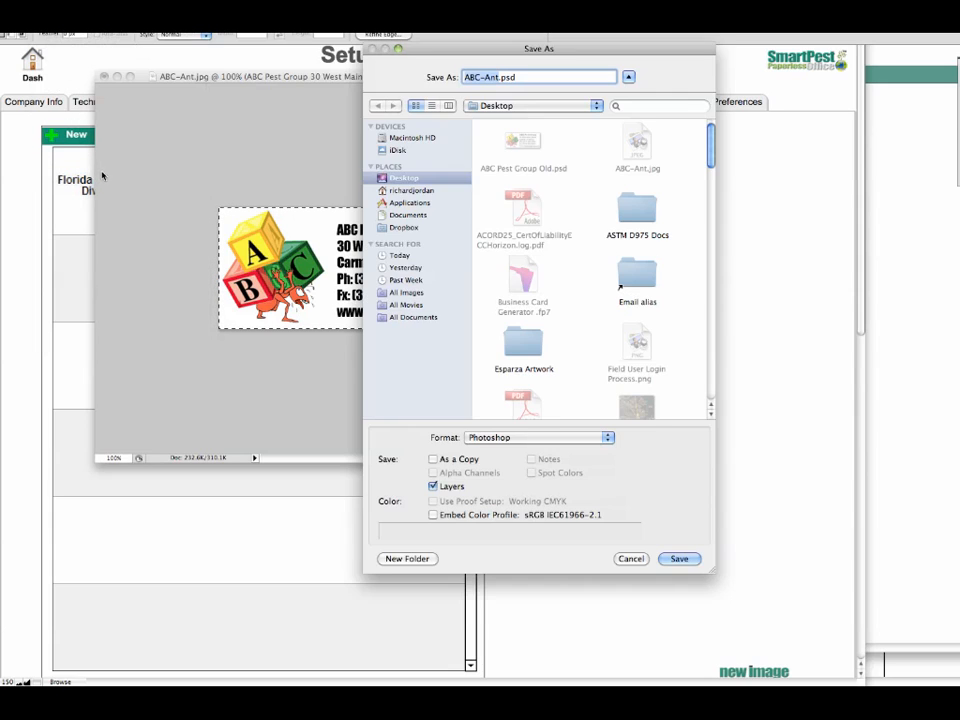
{"action": "left_click", "coordinate": [540, 437]}
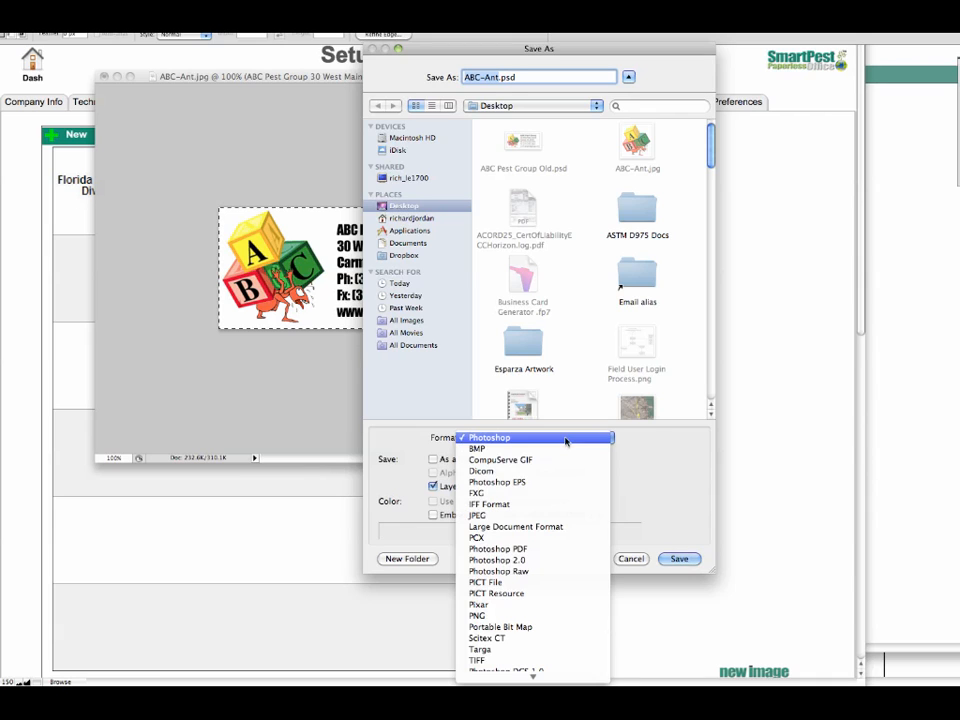
{"action": "left_click", "coordinate": [557, 615]}
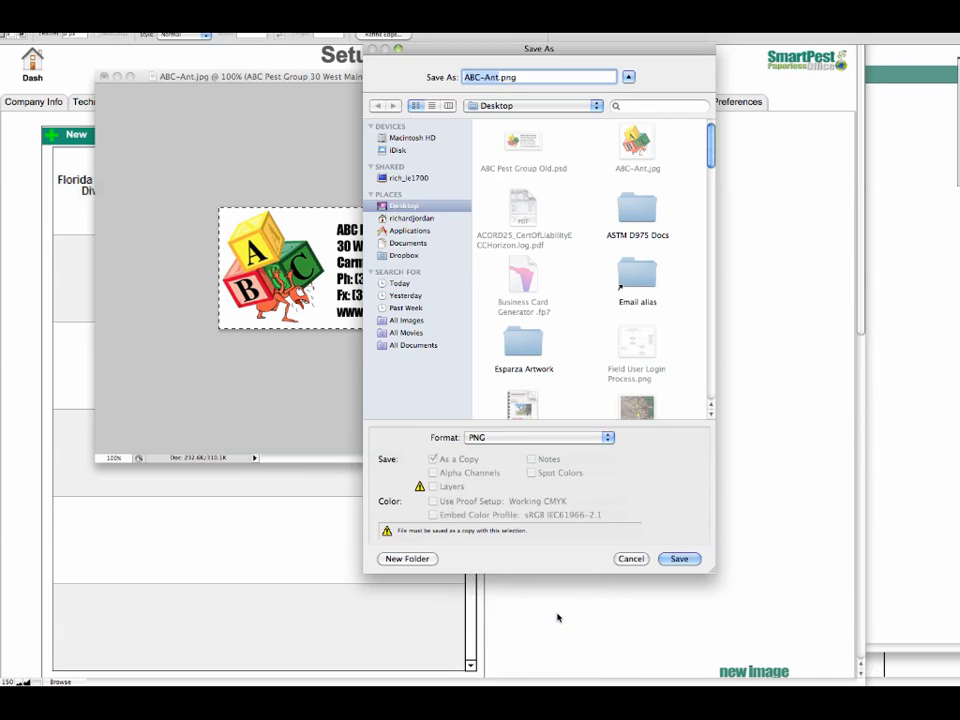
{"action": "left_click", "coordinate": [670, 561]}
{"action": "left_click", "coordinate": [501, 77]}
{"action": "type", "text": "Letterehad"}
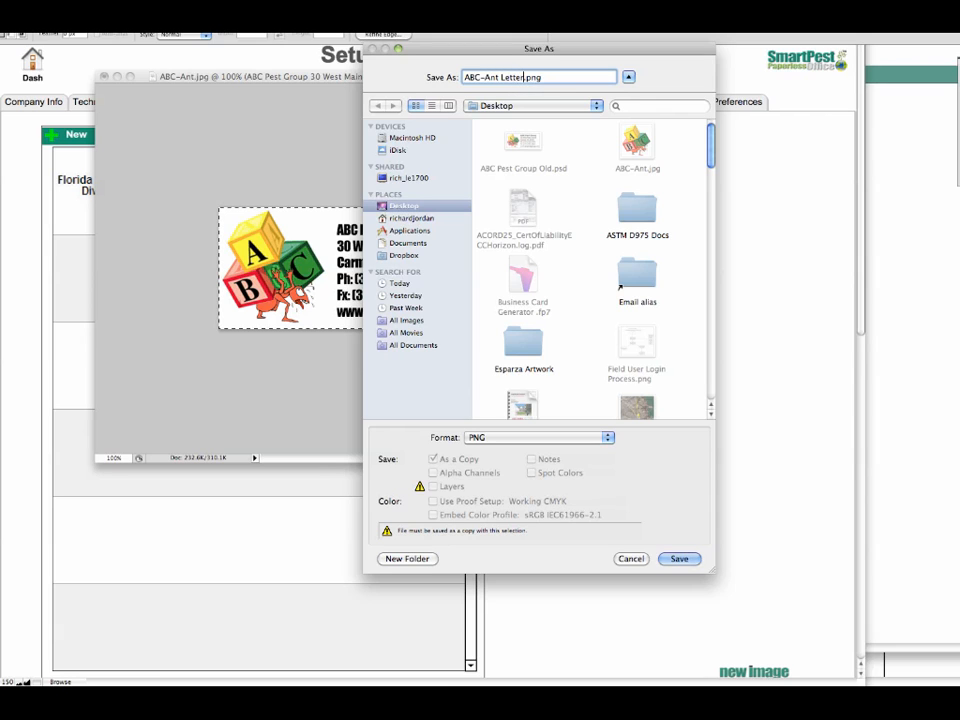
{"action": "key", "text": "Return"}
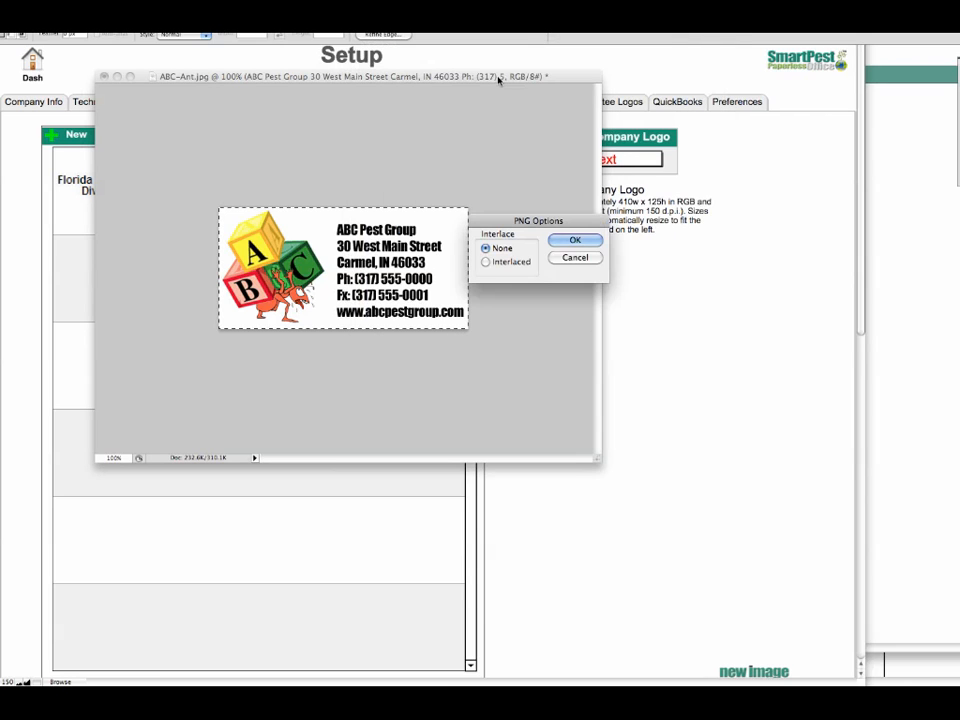
{"action": "left_click", "coordinate": [575, 240]}
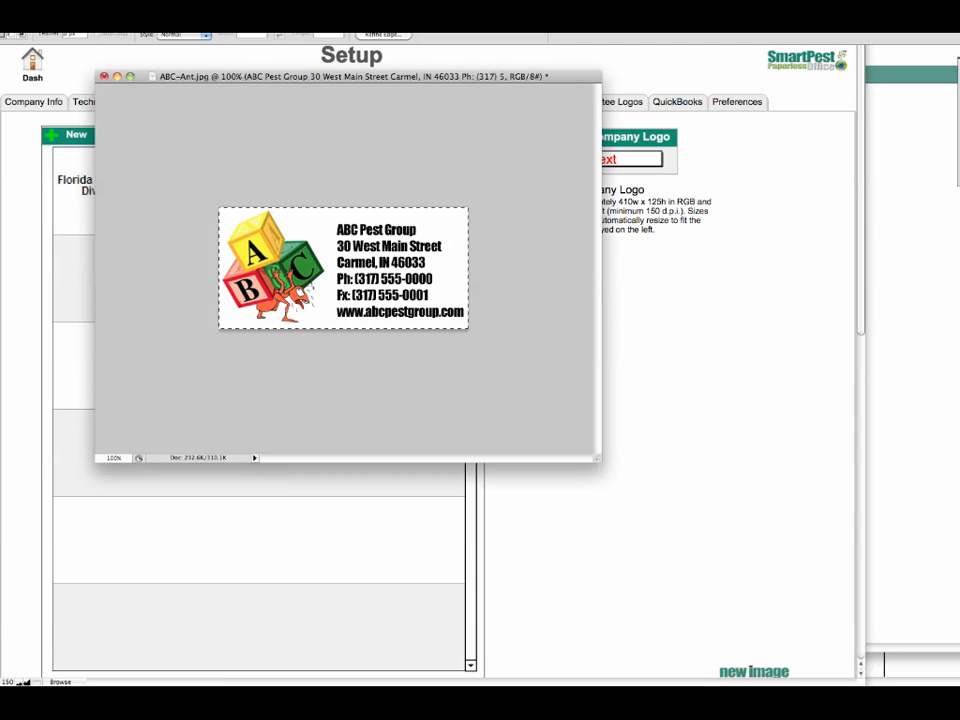
Switch to SmartPest Paperless Office and import ABC-Ant Letterehad.png from the Desktop as a new company letterhead
{"action": "left_click", "coordinate": [683, 287]}
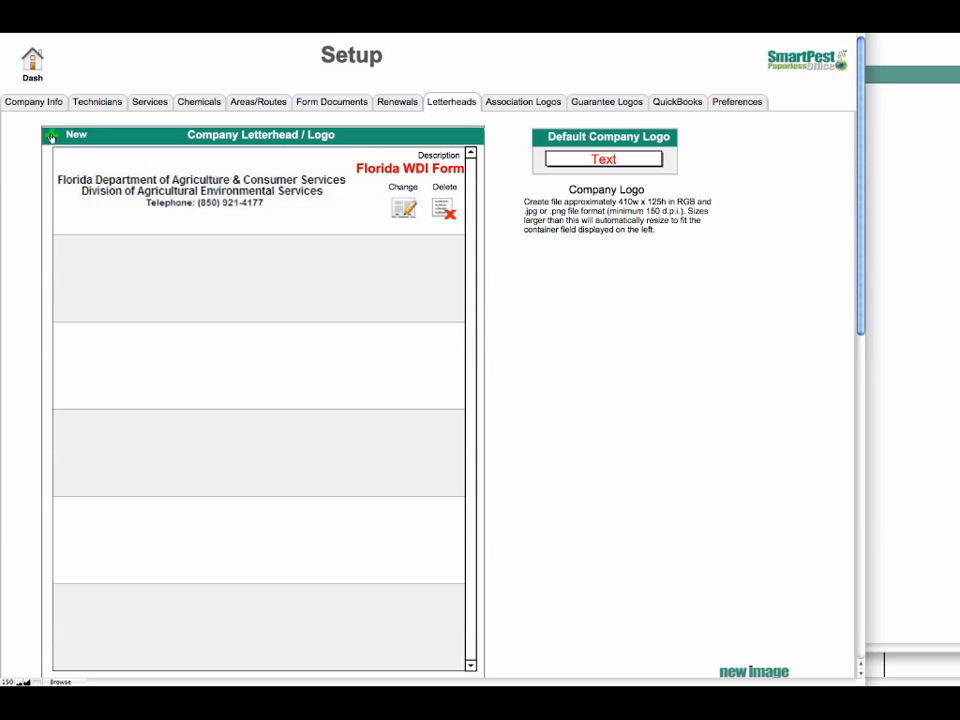
{"action": "left_click", "coordinate": [52, 136]}
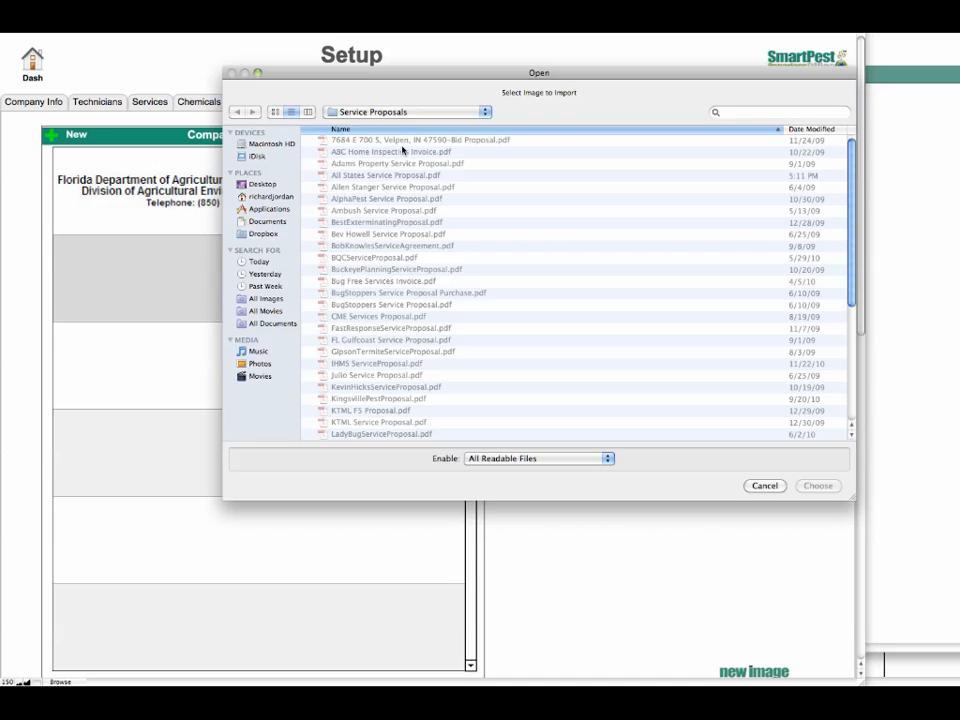
{"action": "left_click", "coordinate": [258, 212]}
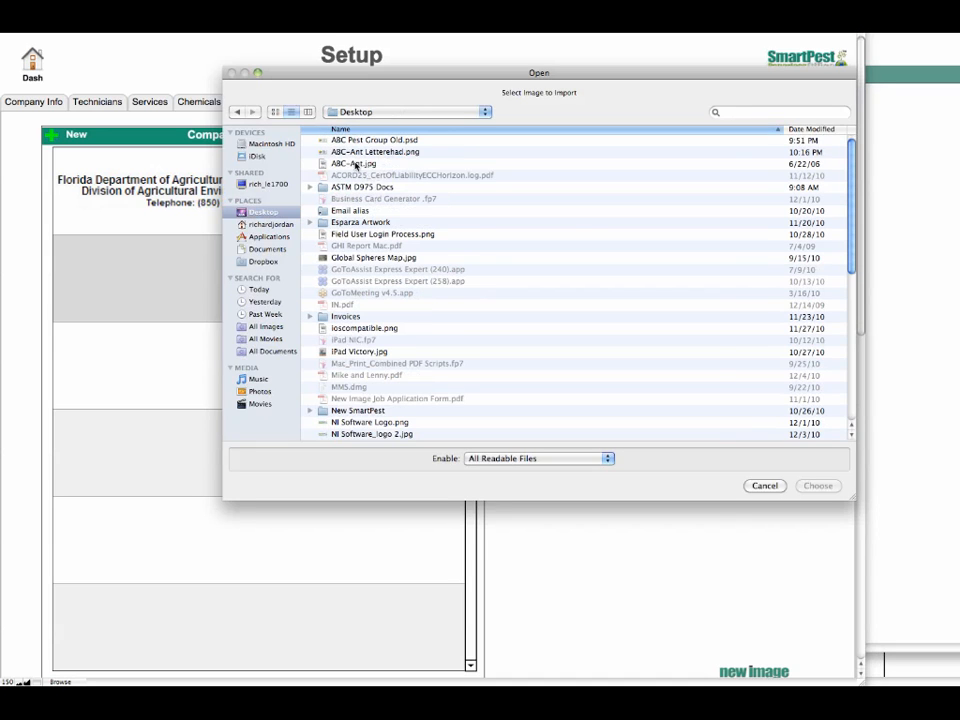
{"action": "double_click", "coordinate": [360, 153]}
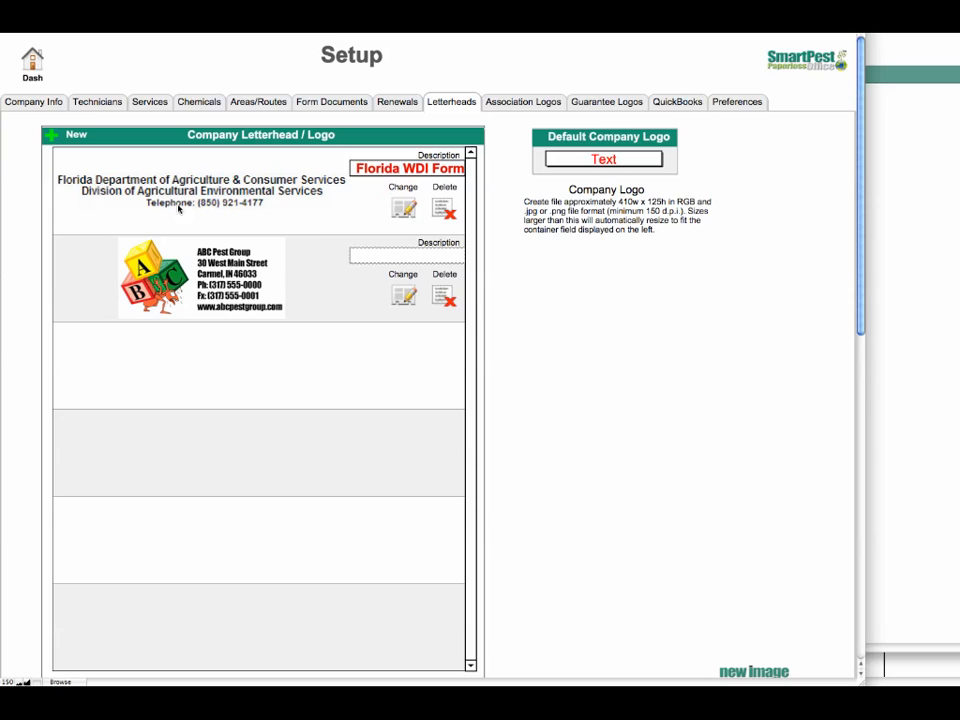
Give the newly imported letterhead the description "ABC Letterhead"
{"action": "left_click", "coordinate": [414, 254]}
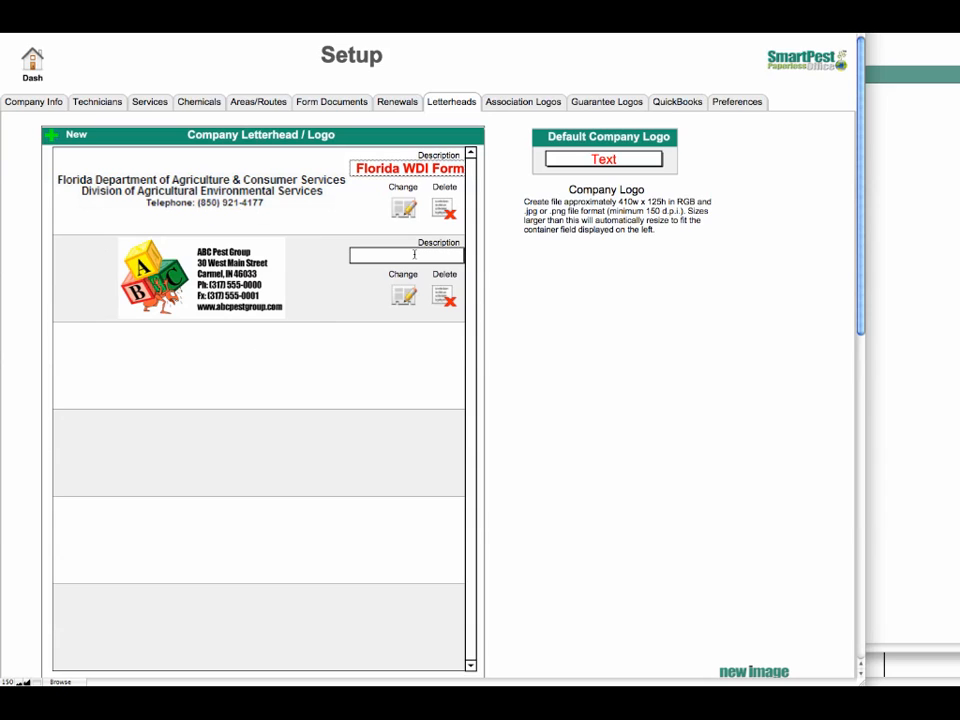
{"action": "type", "text": "ABC Lettereha"}
{"action": "key", "text": "BackSpace"}
{"action": "key", "text": "BackSpace"}
{"action": "key", "text": "BackSpace"}
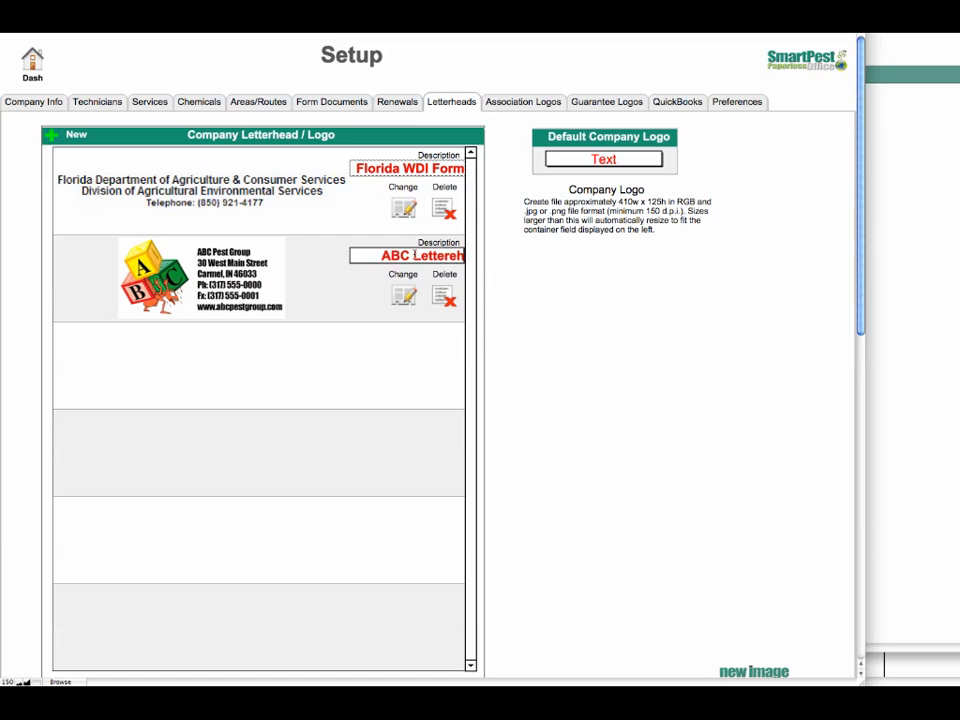
{"action": "type", "text": "head"}
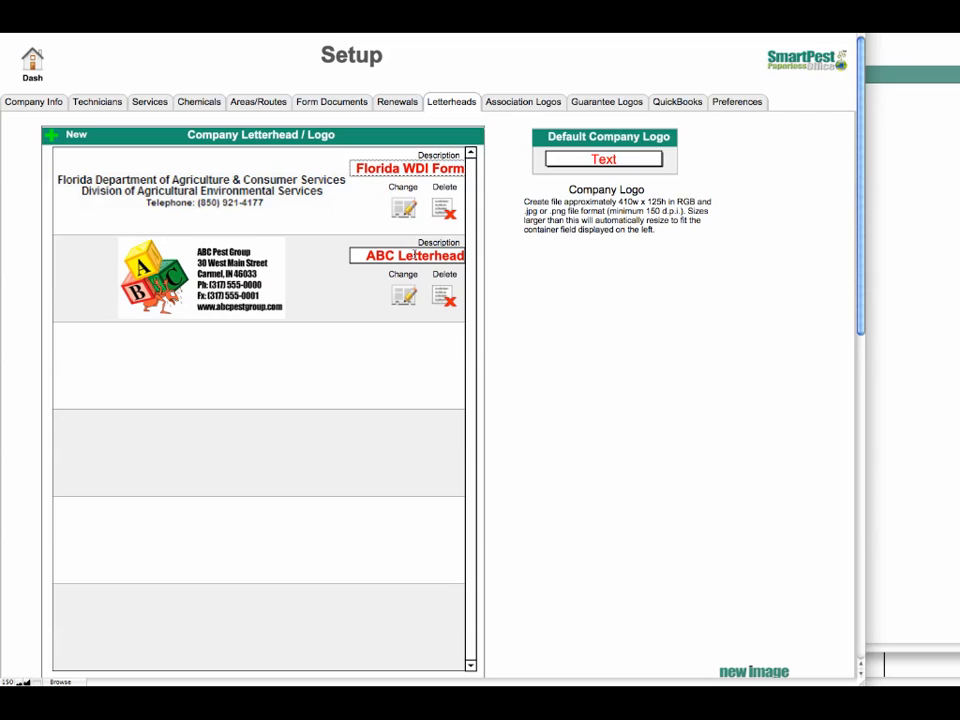
Set the default company logo to ABC Letterhead
{"action": "left_click", "coordinate": [589, 165]}
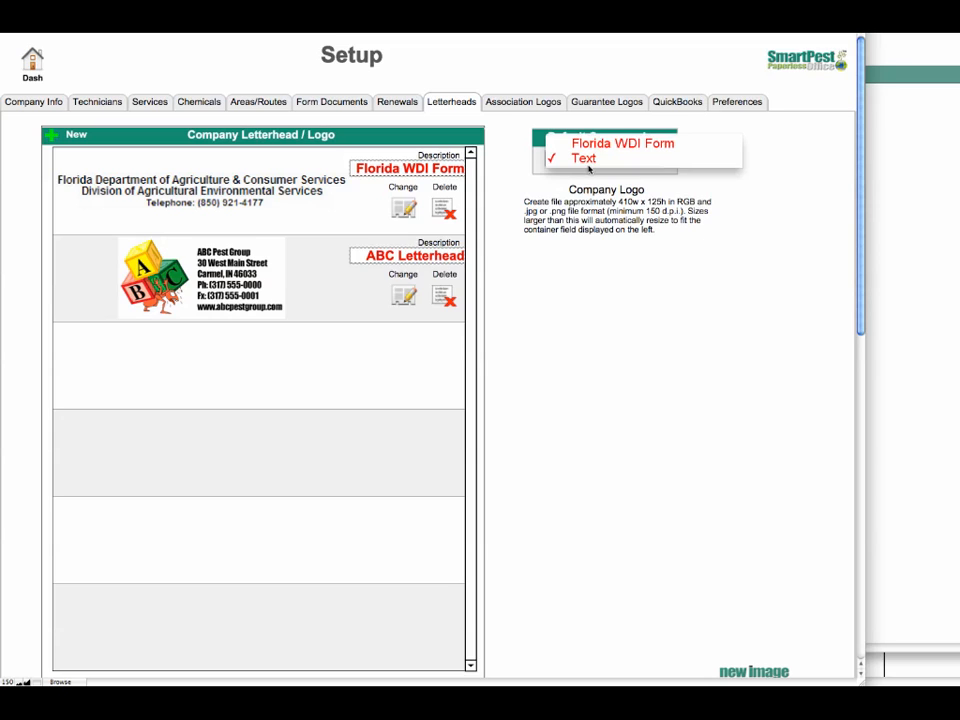
{"action": "left_click", "coordinate": [589, 165]}
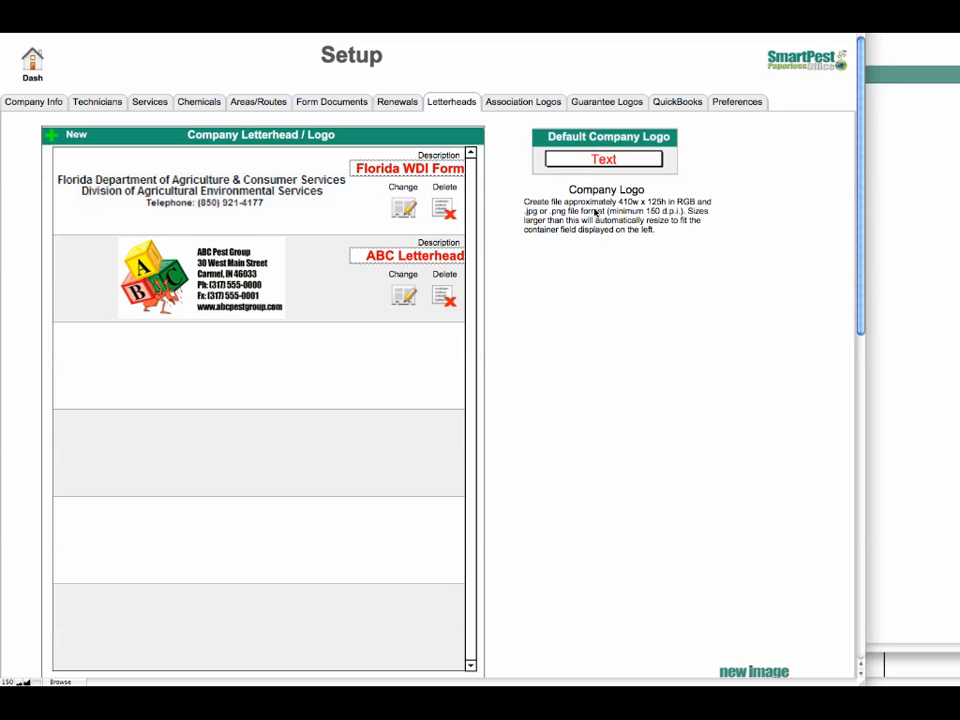
{"action": "left_click", "coordinate": [614, 162]}
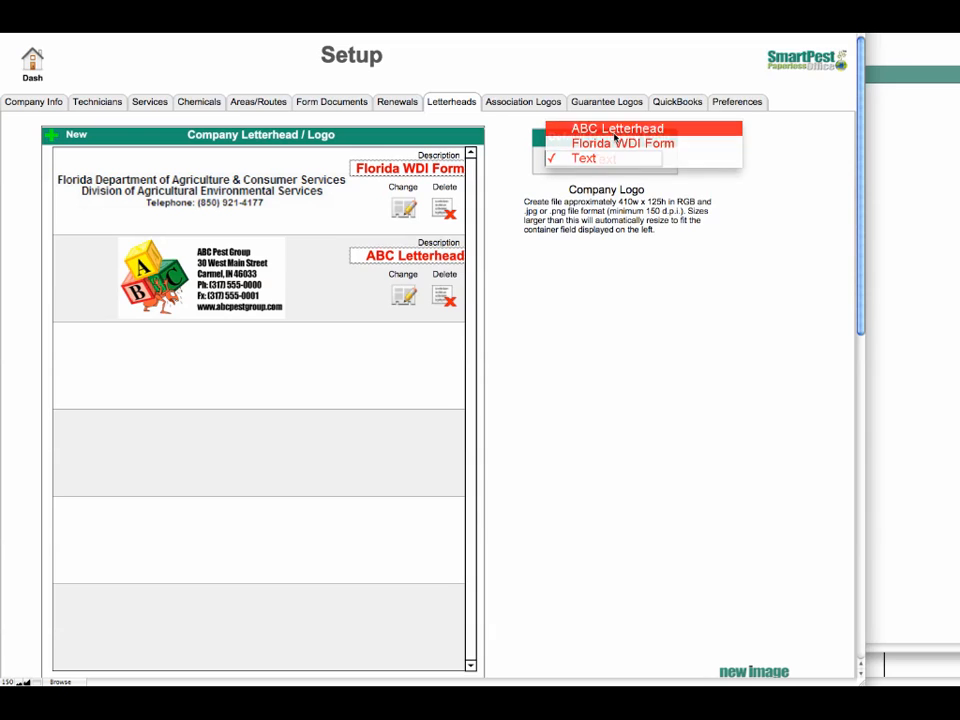
{"action": "left_click", "coordinate": [614, 129]}
{"action": "left_click", "coordinate": [616, 243]}
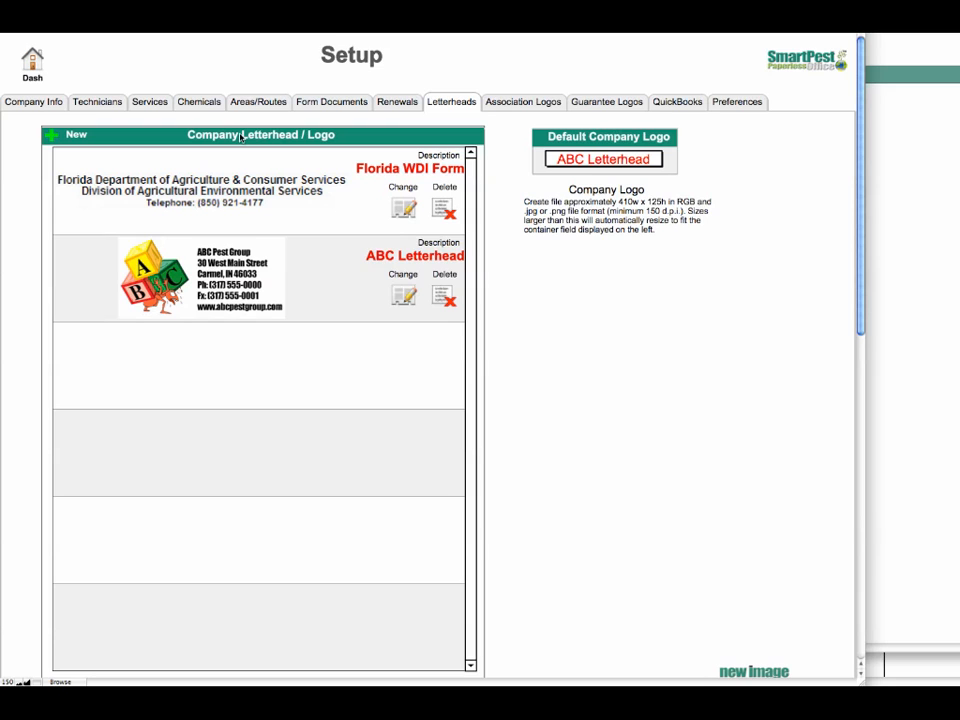
Open the 12/6/2010 order from the dashboard and check the letterhead in its invoice print preview, then leave the preview
{"action": "left_click", "coordinate": [32, 60]}
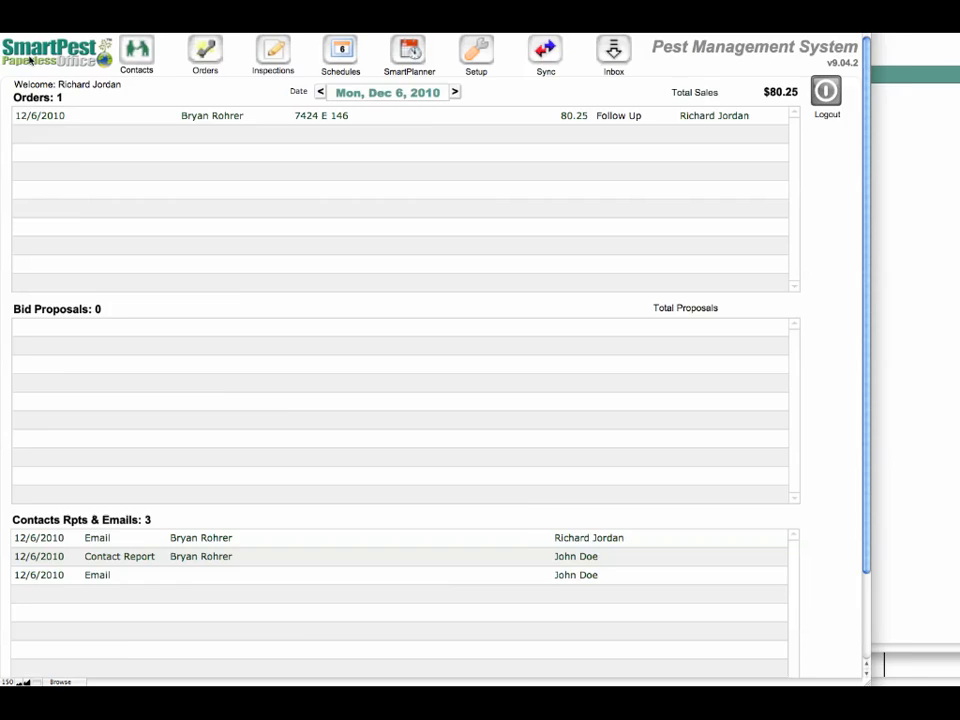
{"action": "left_click", "coordinate": [238, 148]}
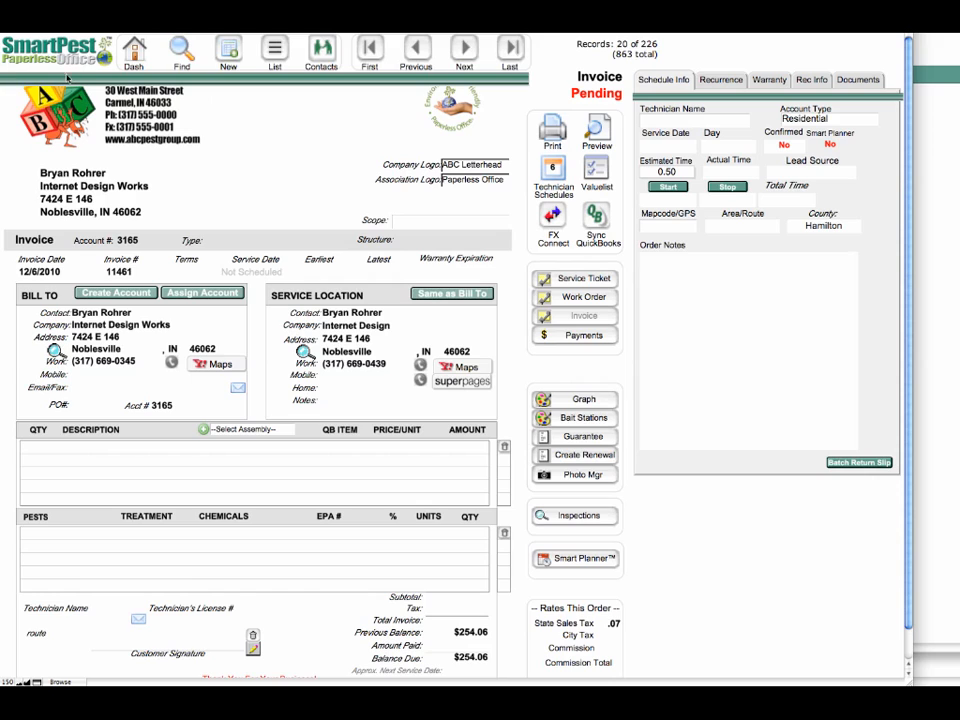
{"action": "left_click", "coordinate": [598, 126]}
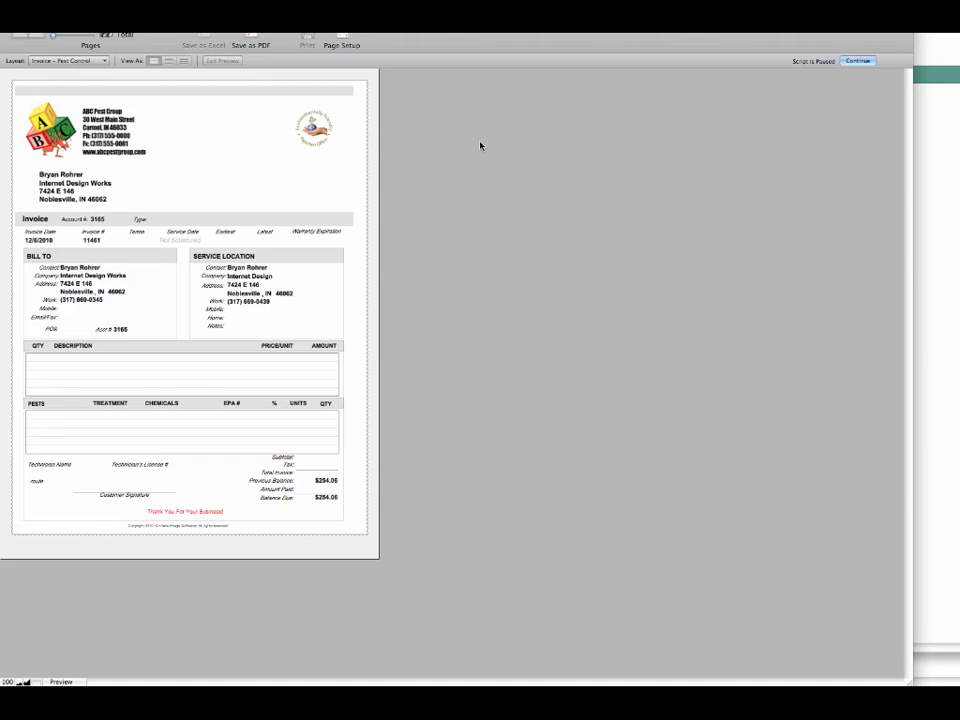
{"action": "left_click", "coordinate": [857, 61]}
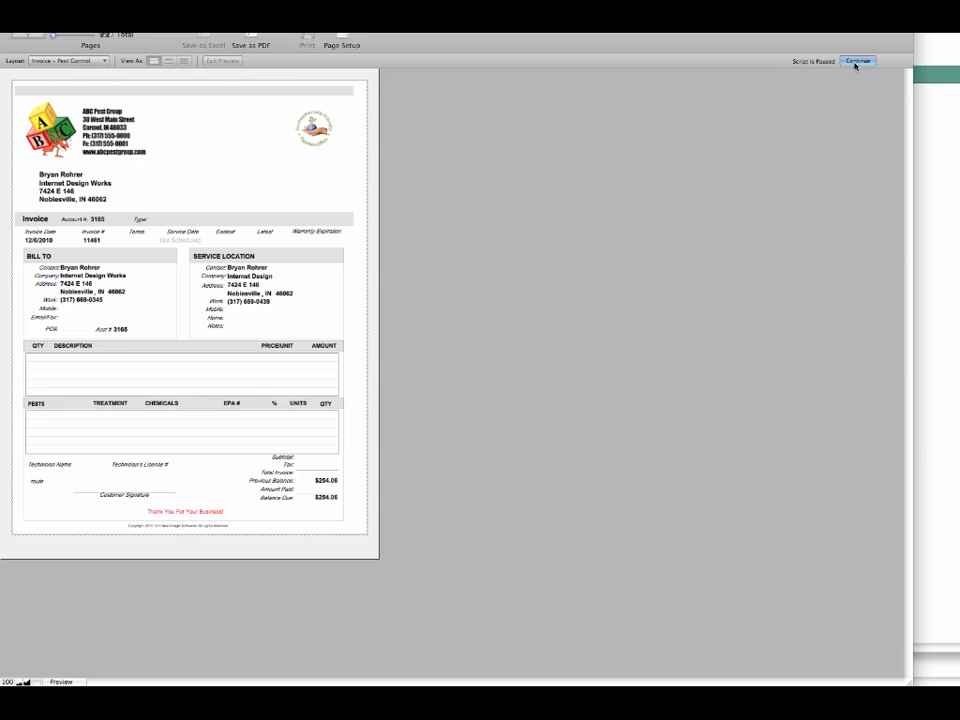